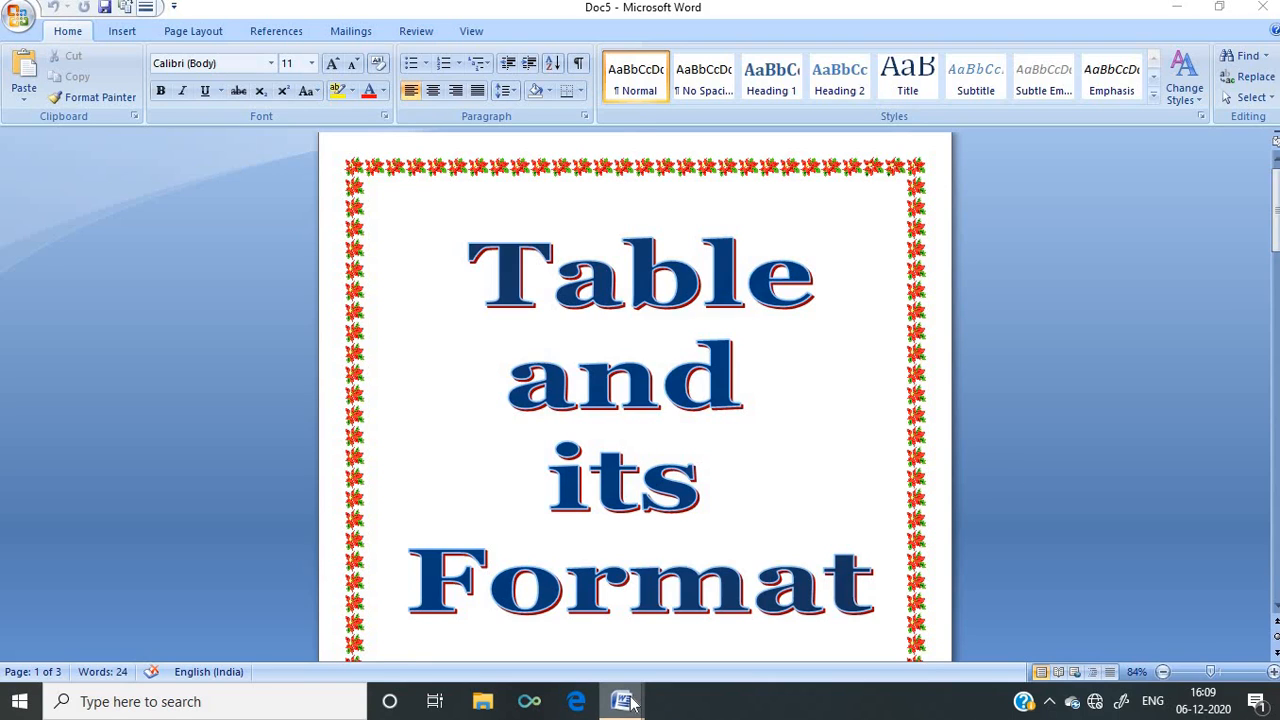
- Switch to Document1 and insert a table with six columns and five rows on page 2
mouse_move(630, 702)
left_click(617, 660)
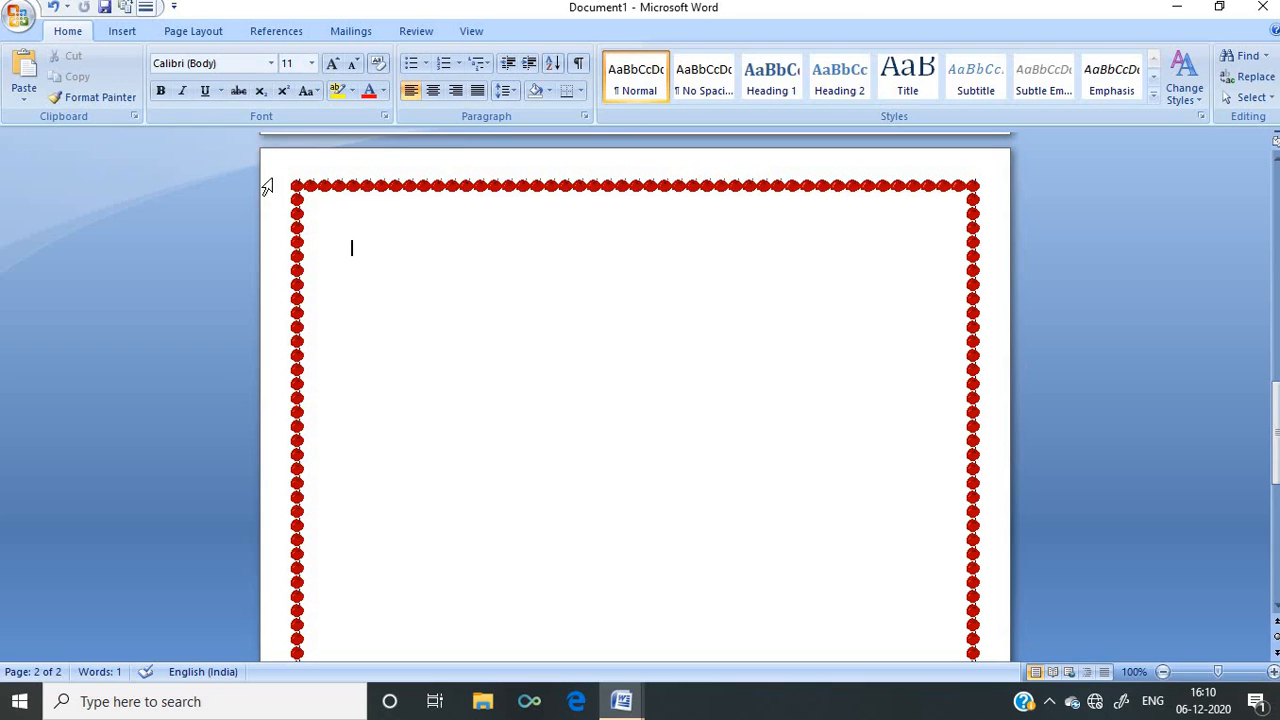
left_click(122, 32)
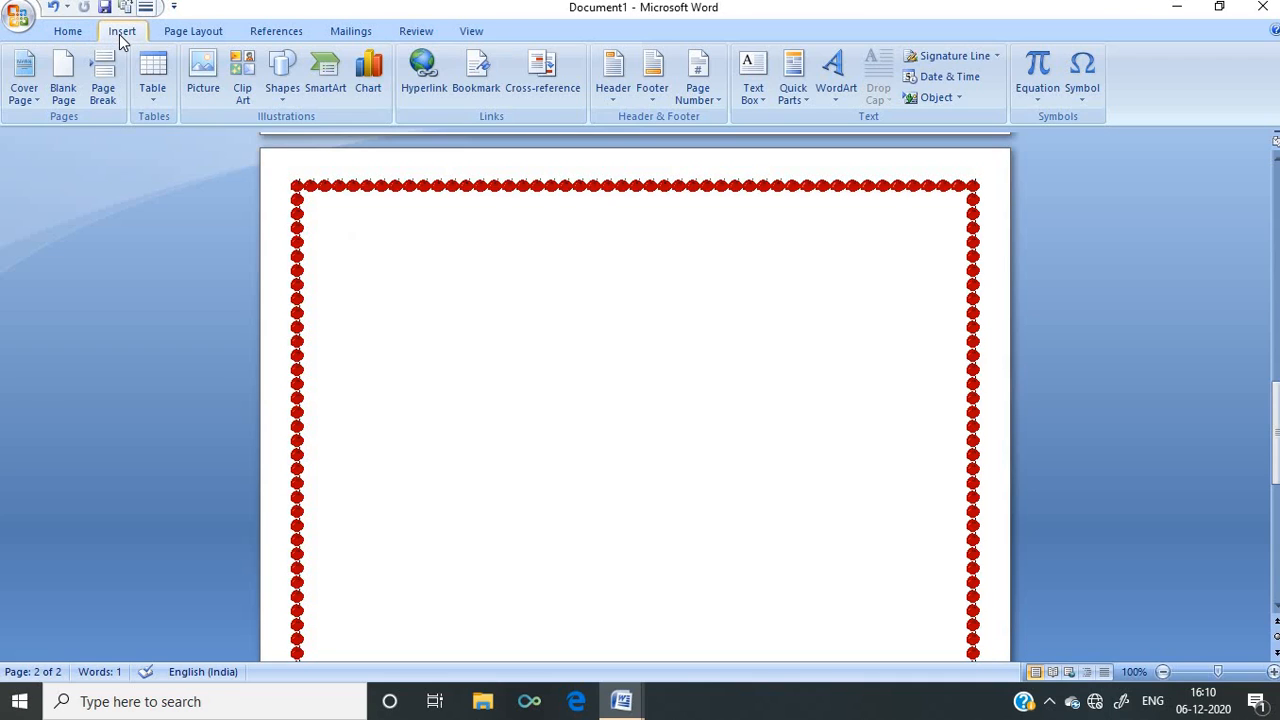
left_click(81, 35)
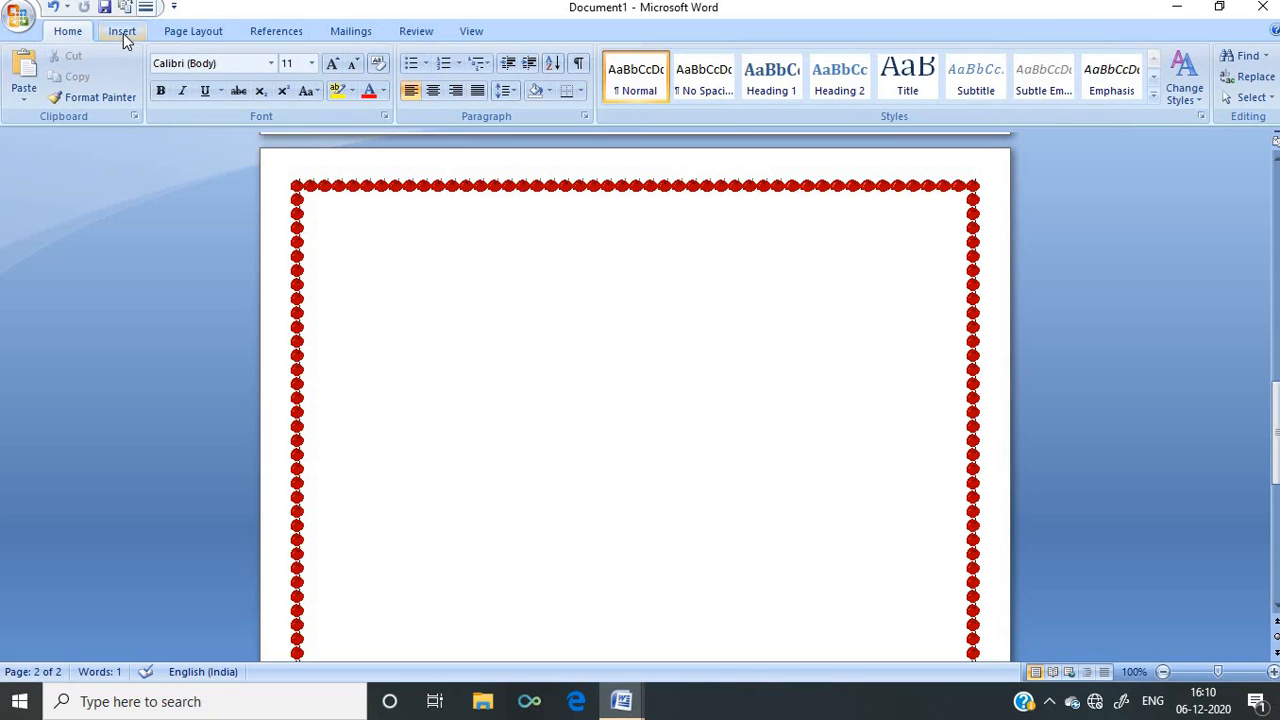
left_click(123, 33)
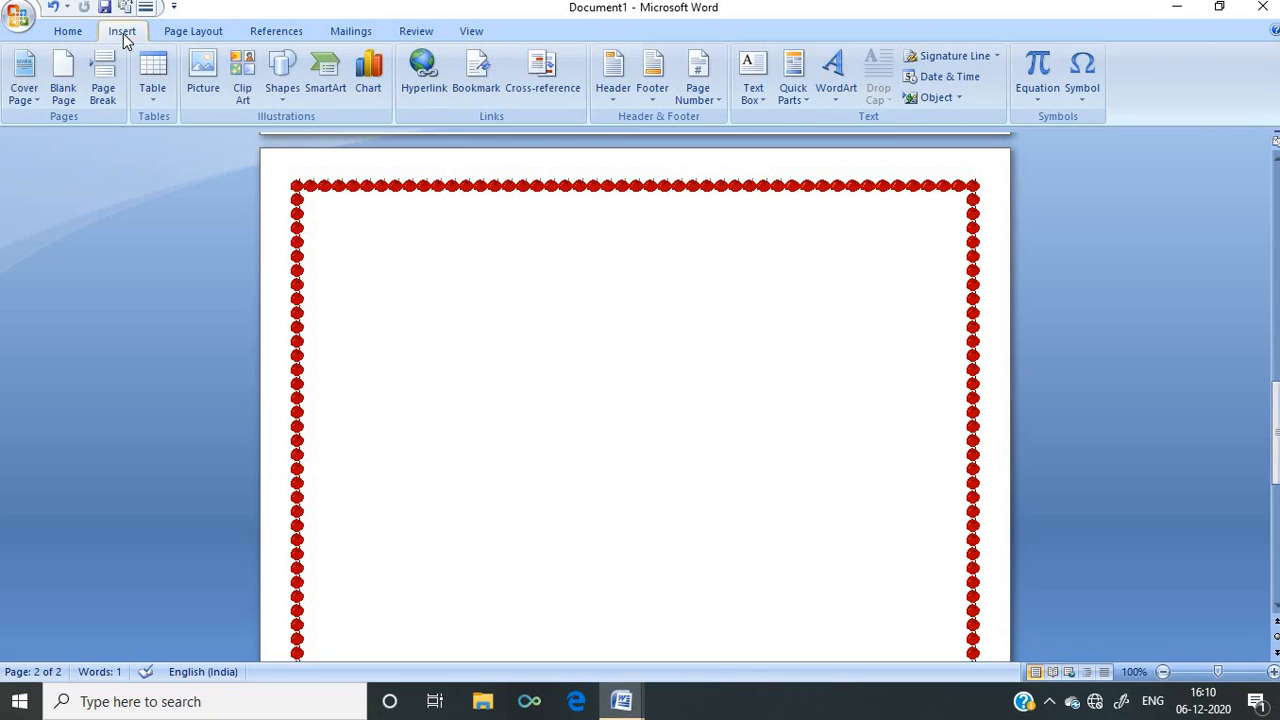
left_click(155, 105)
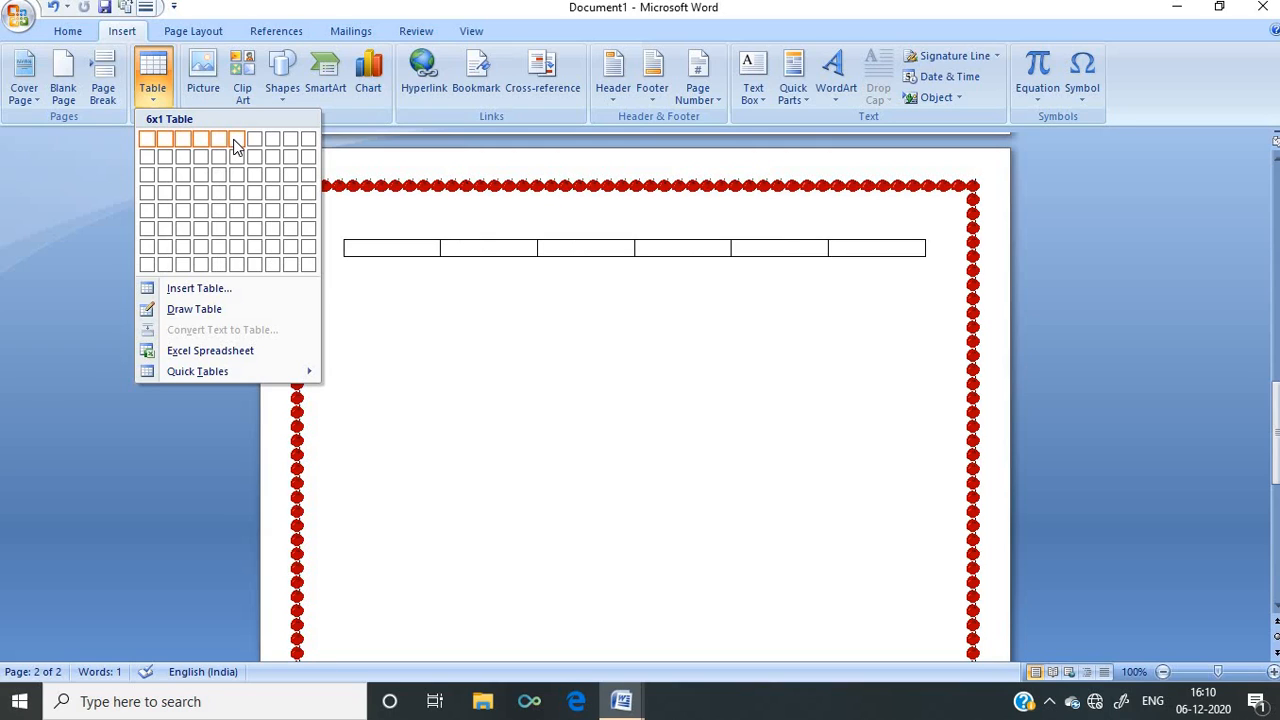
left_click(235, 212)
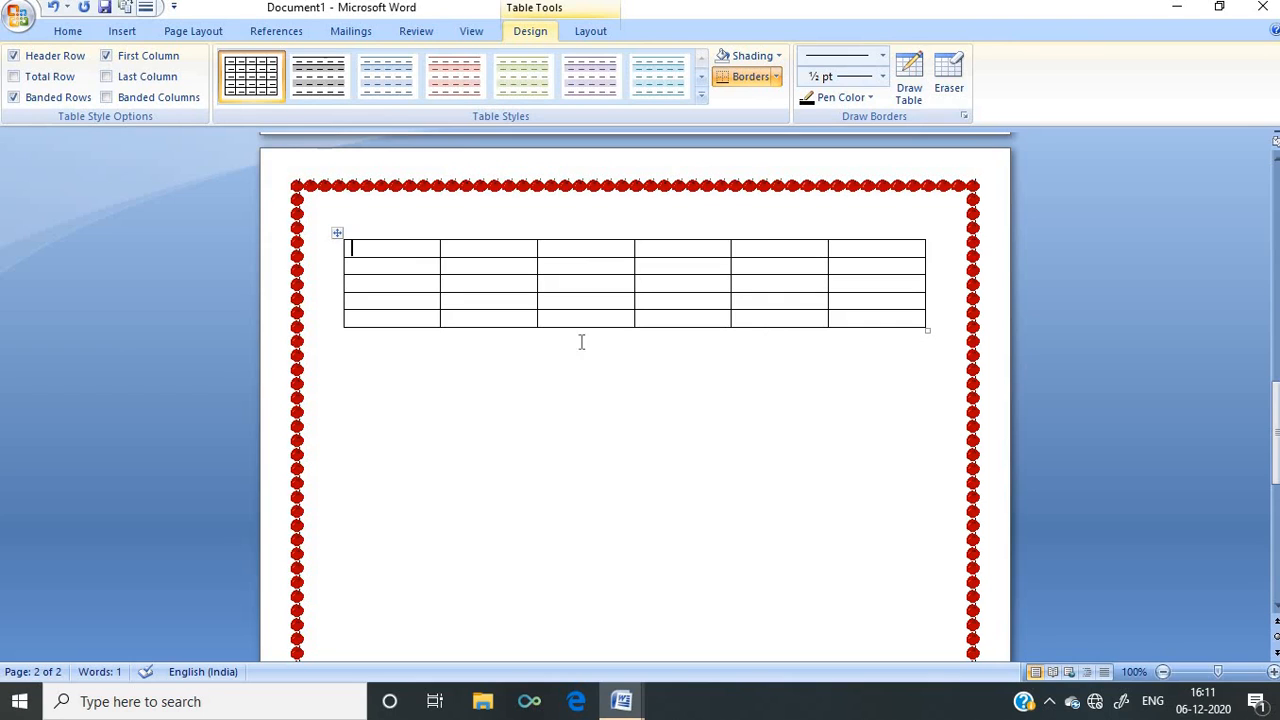
- Insert a second table with 3 columns and 6 rows below the first one, specifying its size numerically
left_click(347, 364)
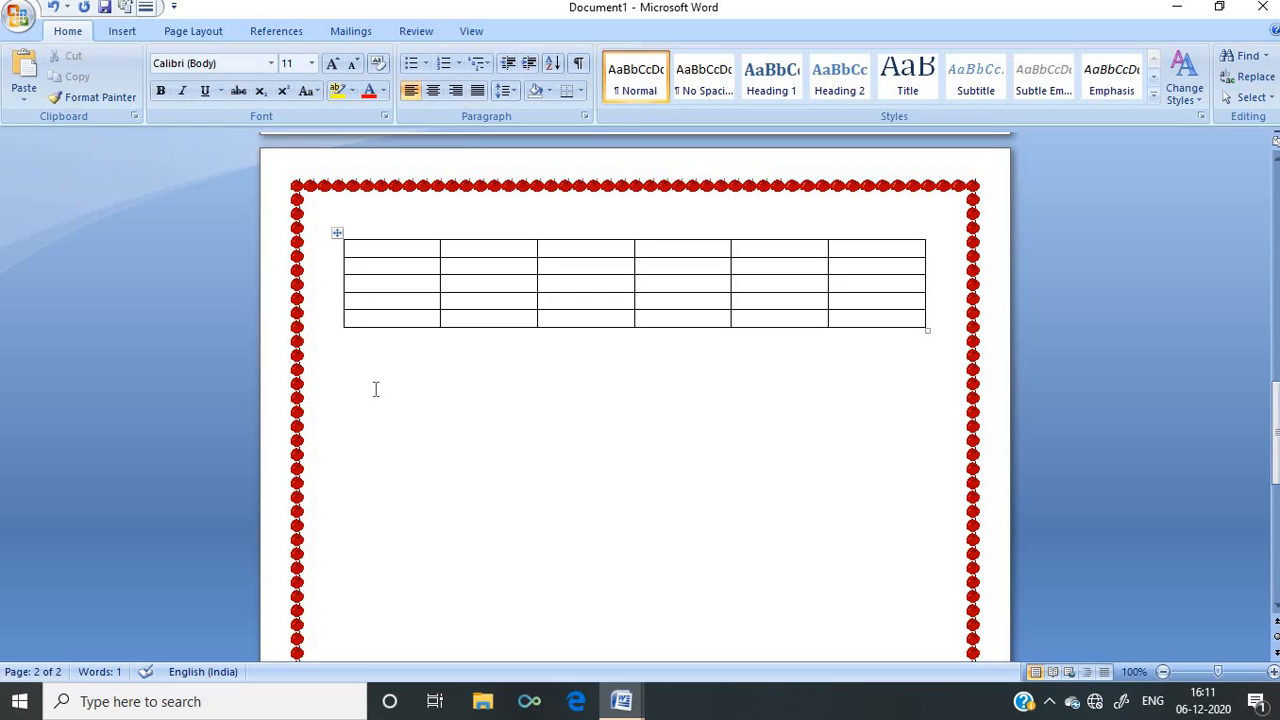
left_click(123, 36)
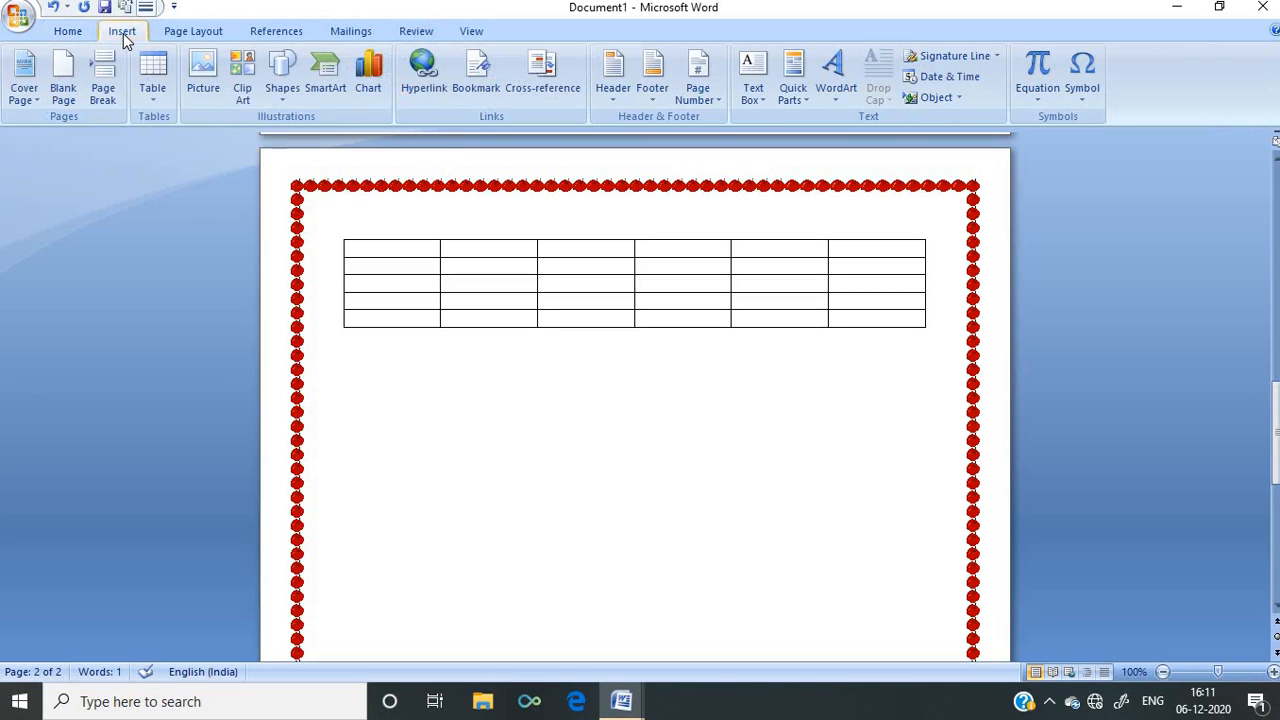
left_click(155, 95)
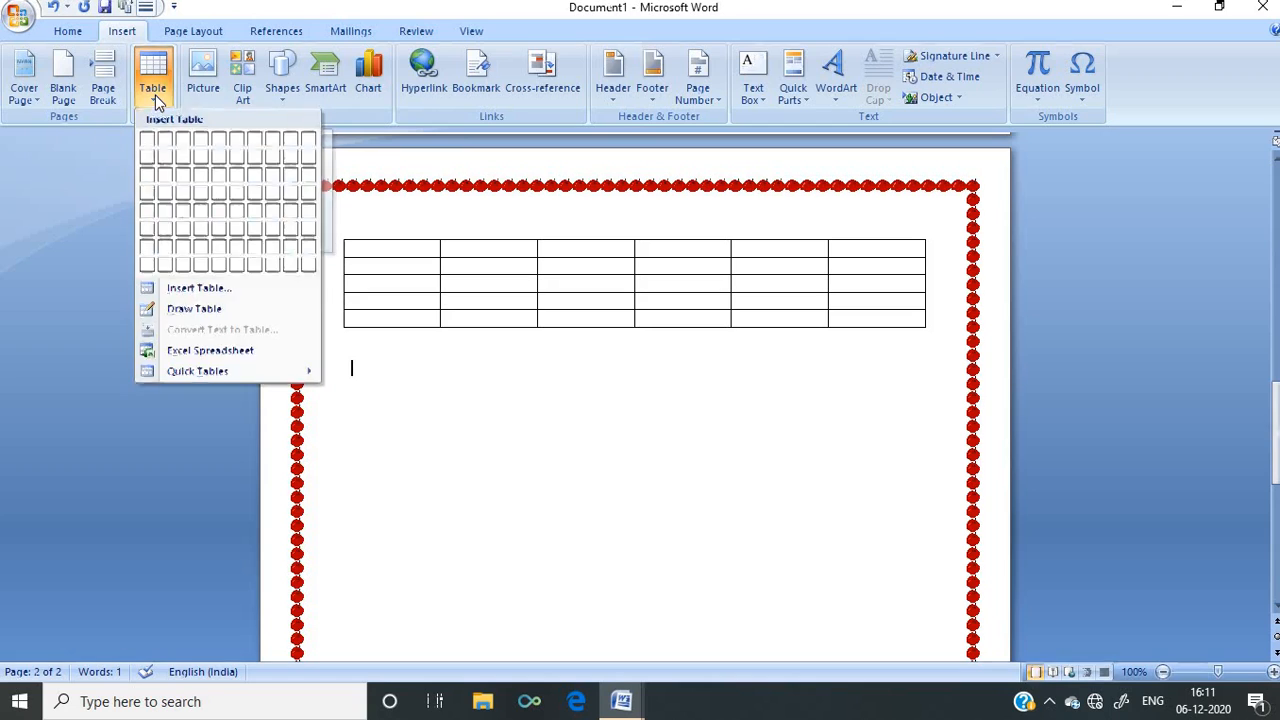
left_click(208, 290)
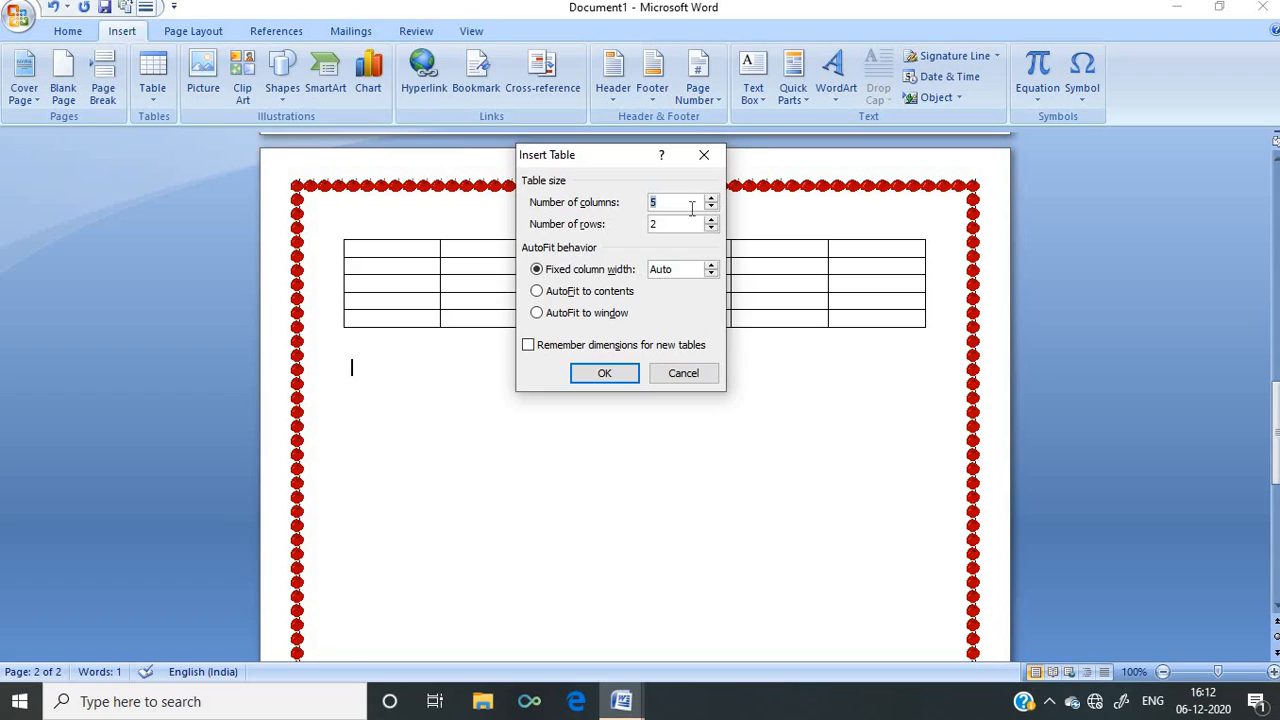
type("9")
left_click(711, 206)
left_click(711, 220)
left_click(711, 220)
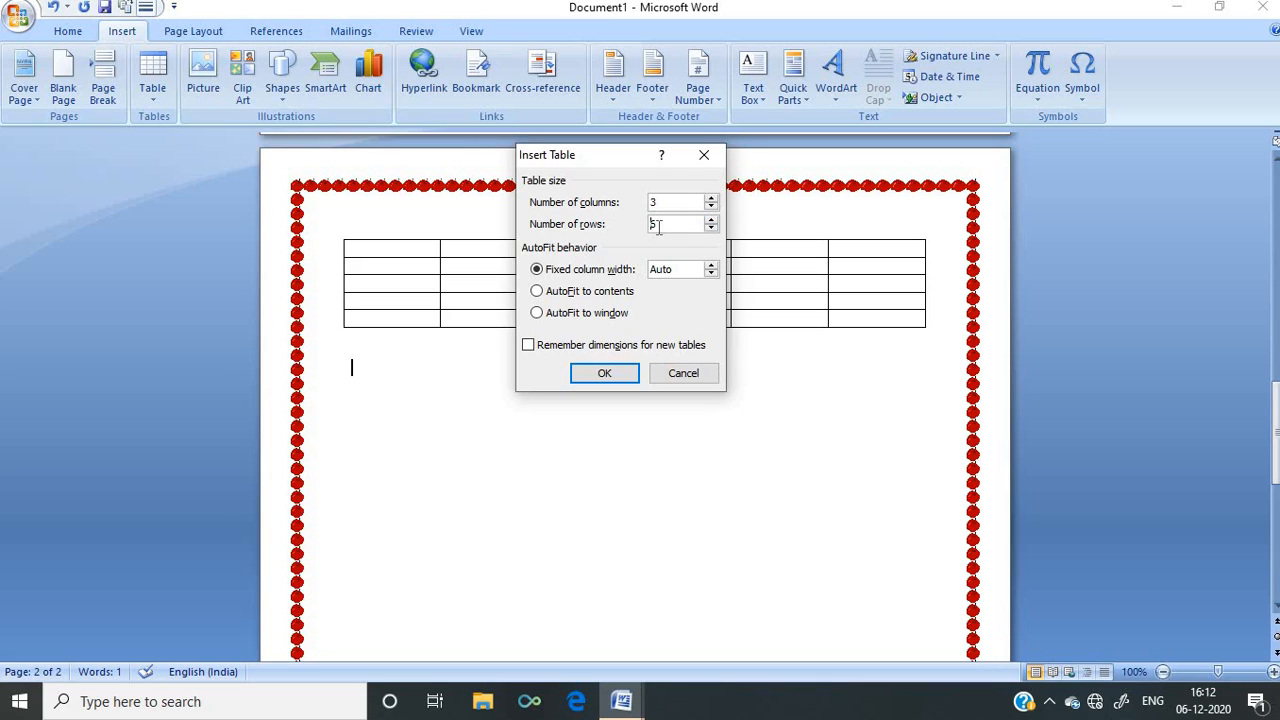
left_click(604, 375)
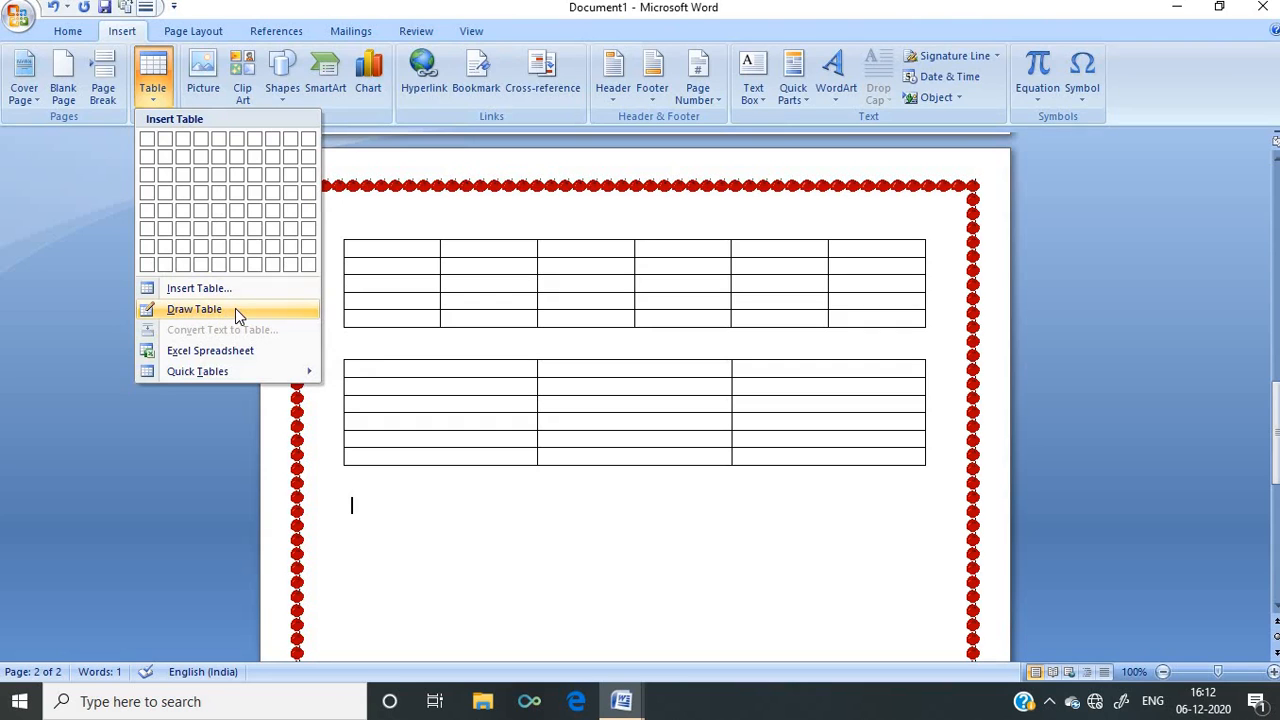
- Draw a table frame by hand below the second table and divide it into five columns with four vertical lines
left_click(235, 308)
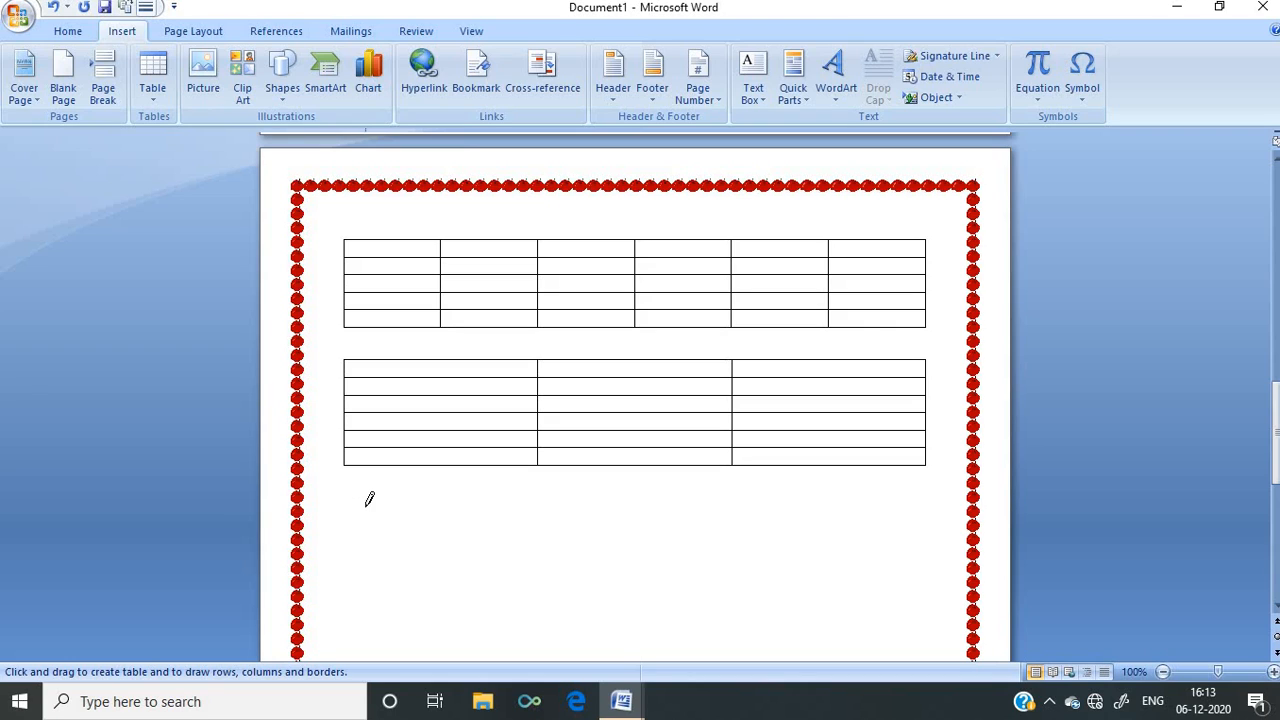
left_click_drag(366, 505, 883, 627)
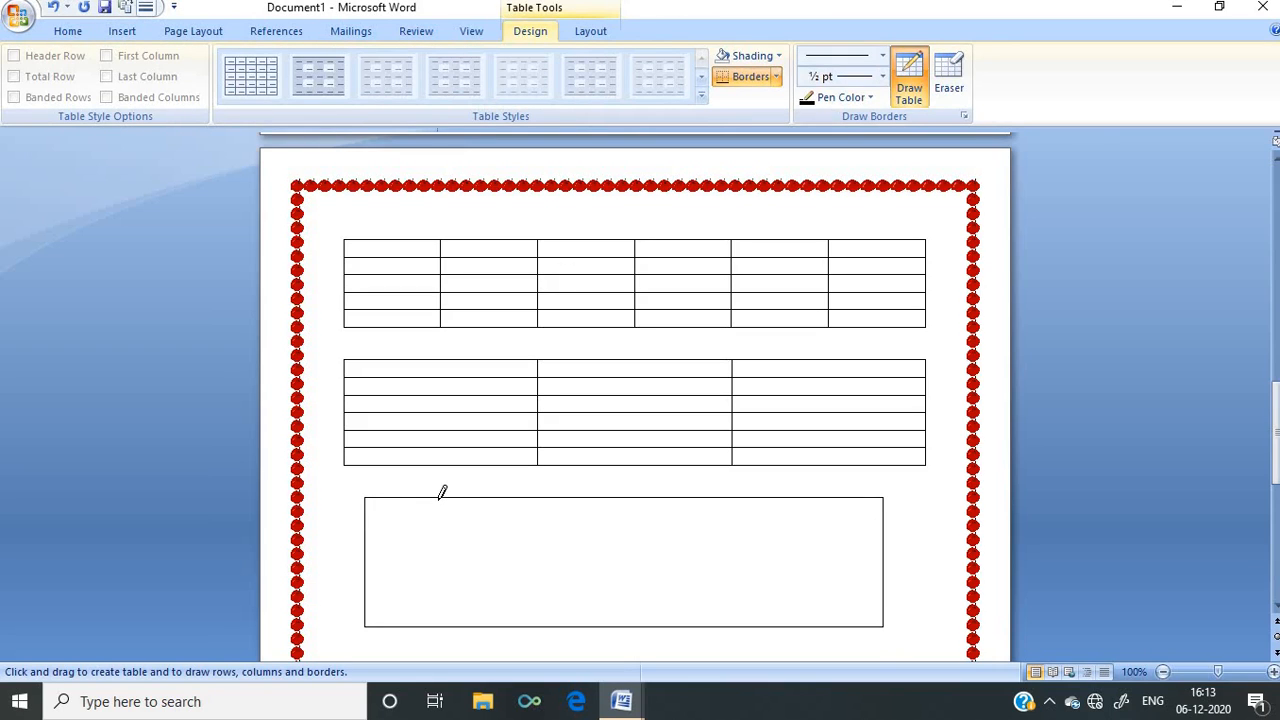
left_click_drag(441, 492, 446, 614)
left_click_drag(529, 492, 520, 626)
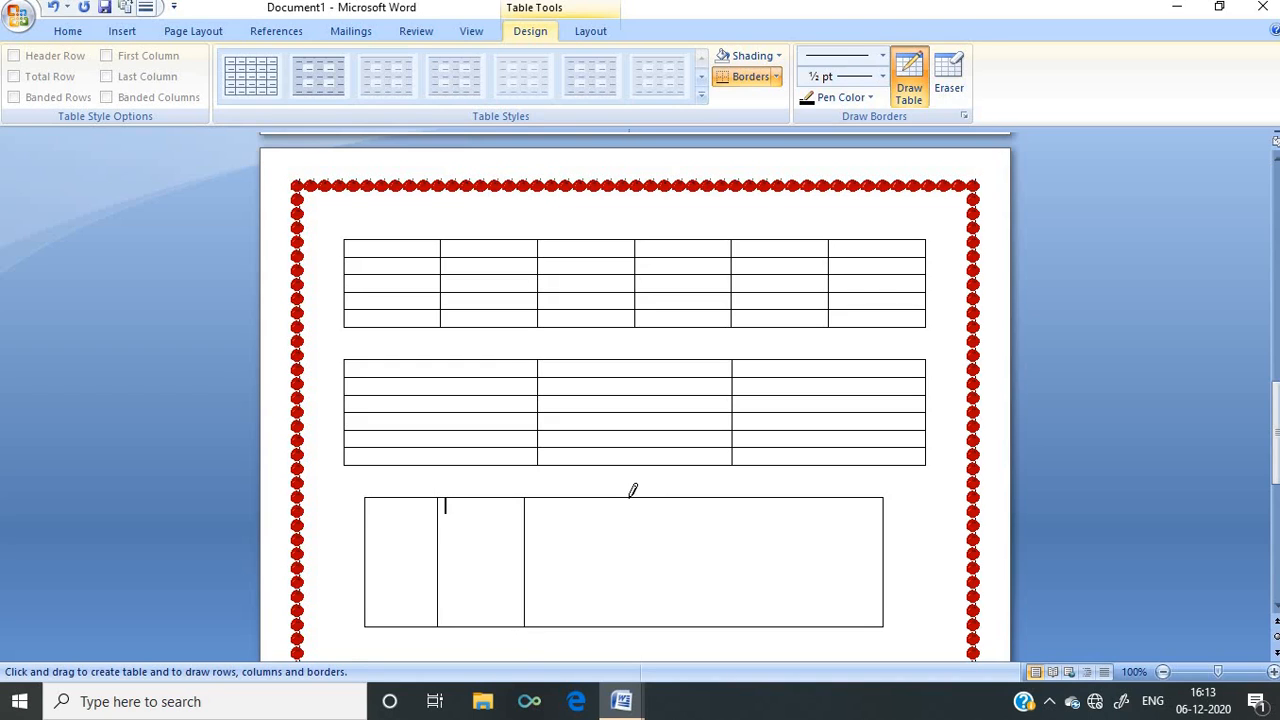
left_click_drag(632, 490, 622, 565)
left_click_drag(711, 489, 709, 574)
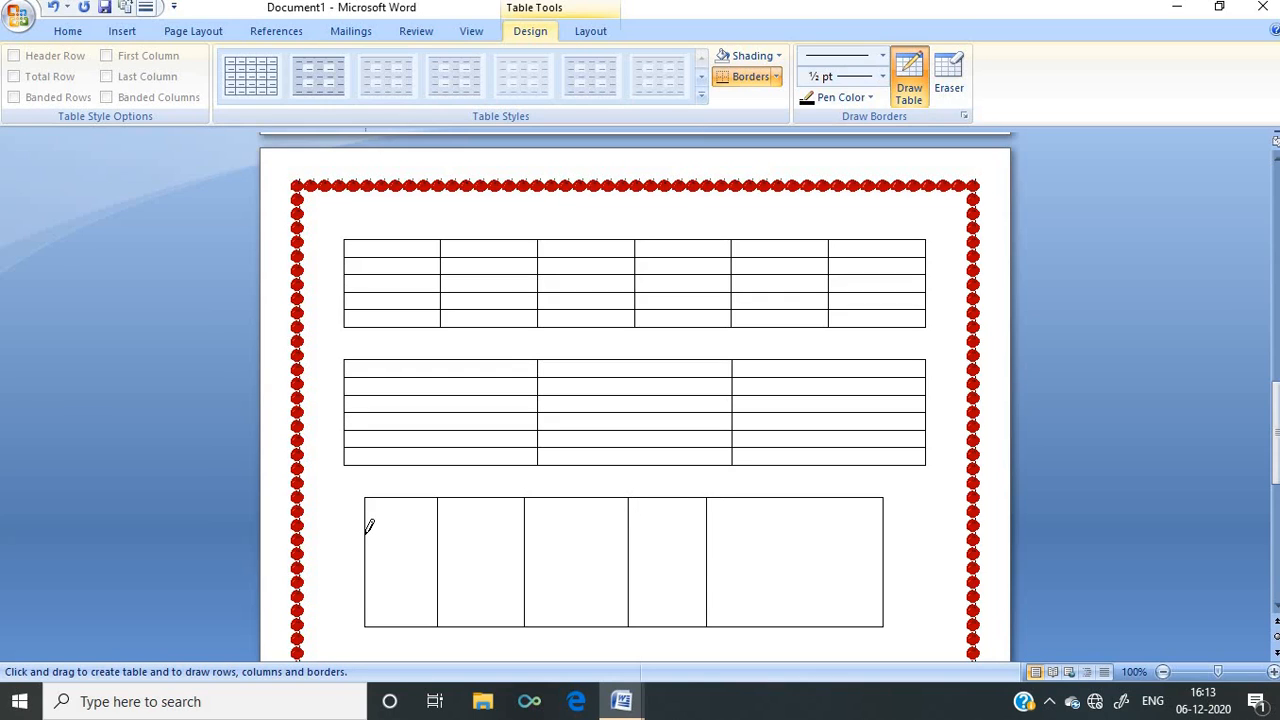
- Draw a horizontal line across the hand-drawn table's first four columns and split the fourth column's lower cell with a vertical line
mouse_move(369, 532)
left_mouse_down()
mouse_move(630, 555)
mouse_move(668, 535)
left_mouse_up()
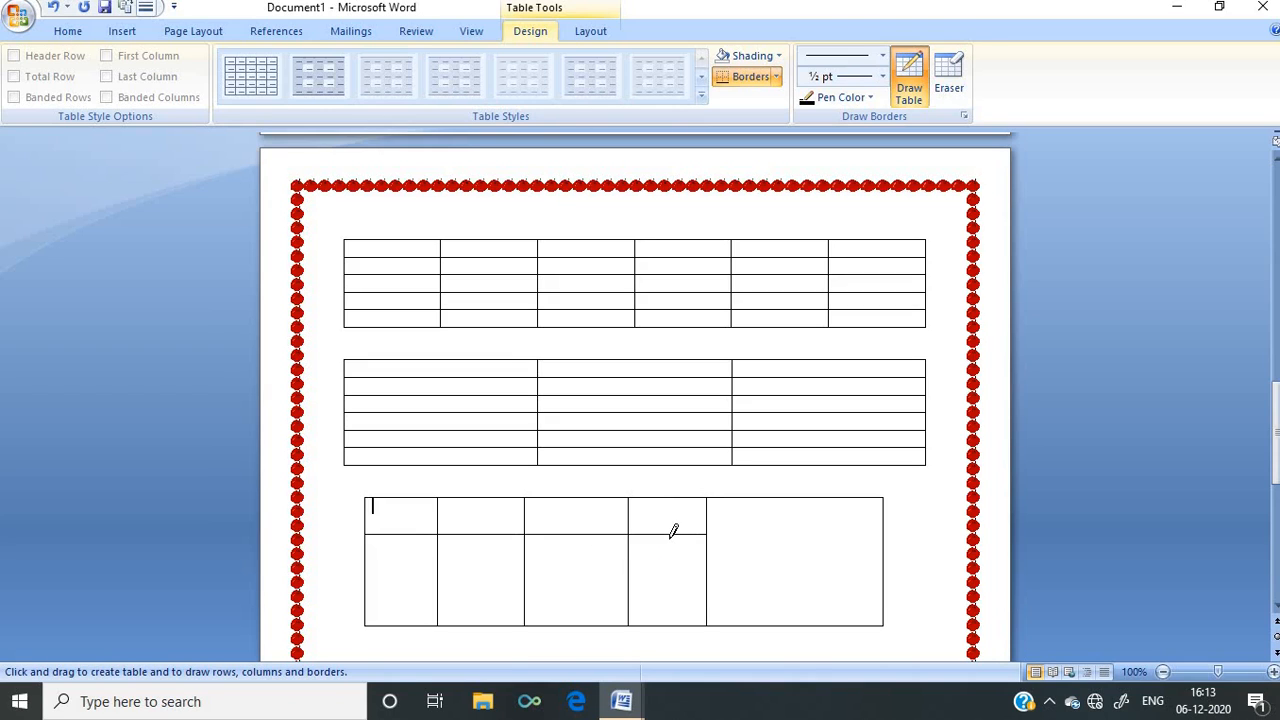
left_click_drag(669, 528, 669, 584)
key("Escape")
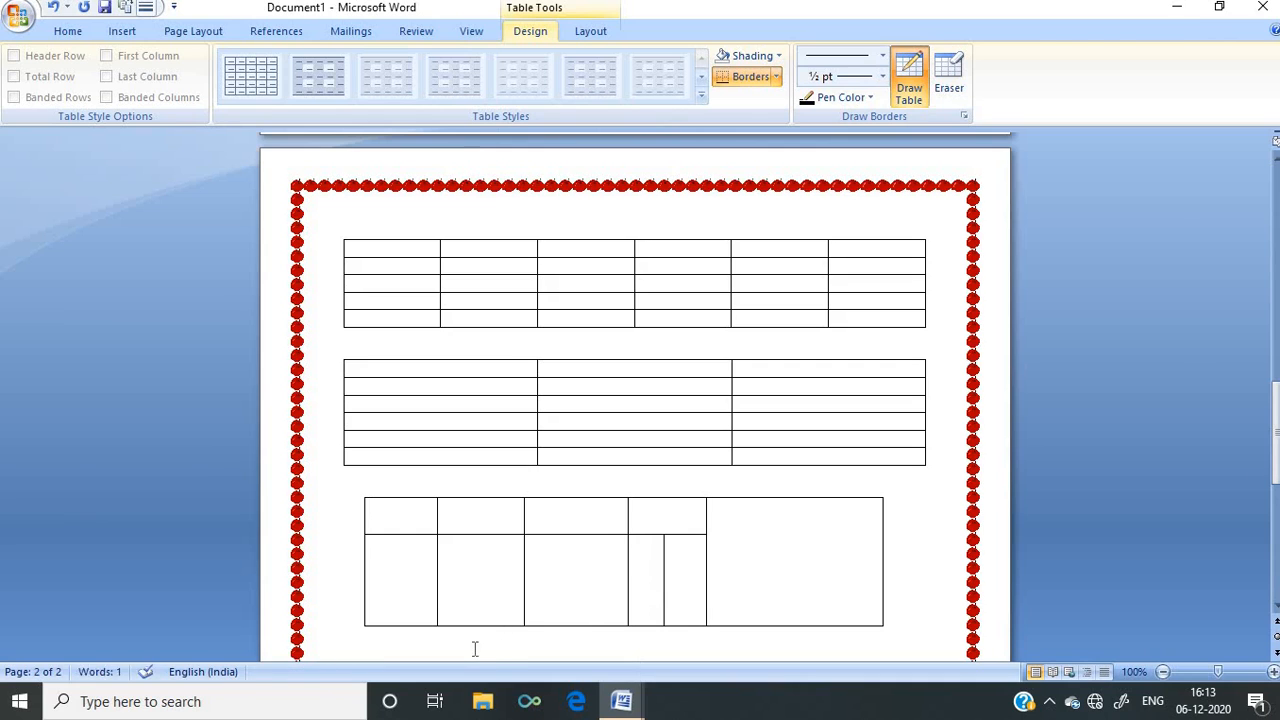
- Insert the built-in Tabular List quick table below the hand-drawn table
left_click(475, 648)
scroll(349, 620, "down", 1)
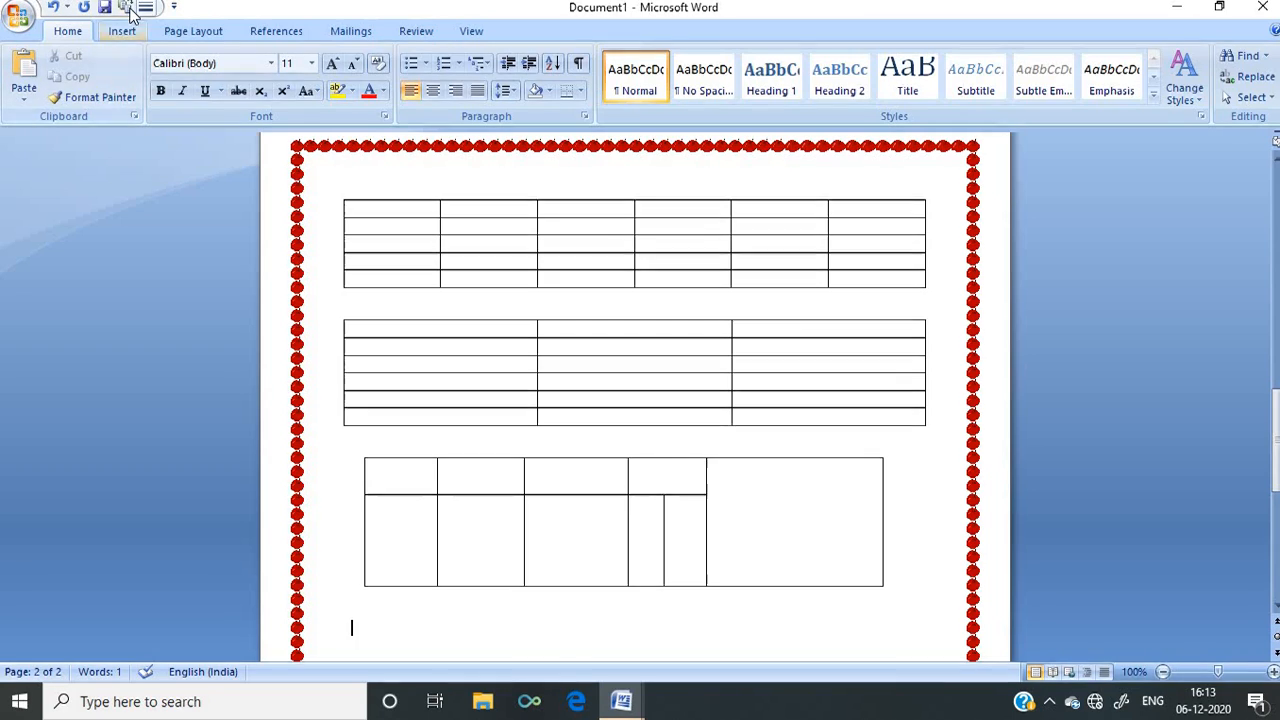
left_click(127, 34)
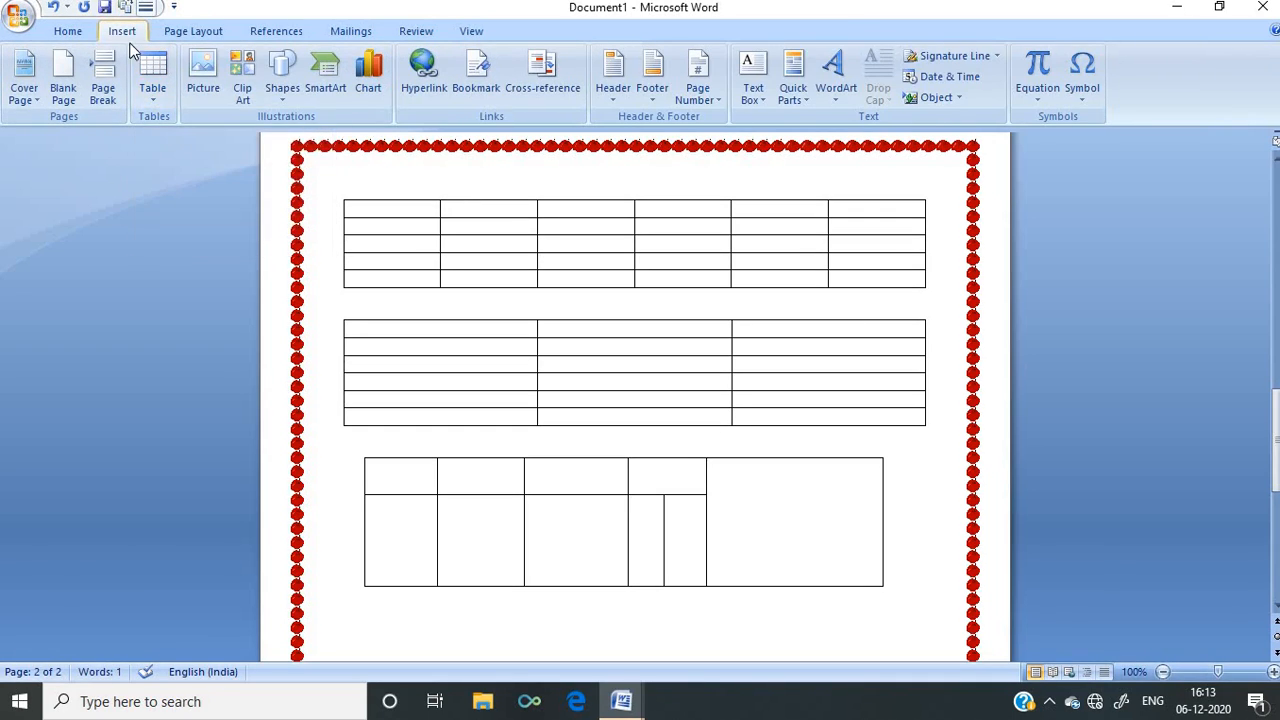
left_click(155, 100)
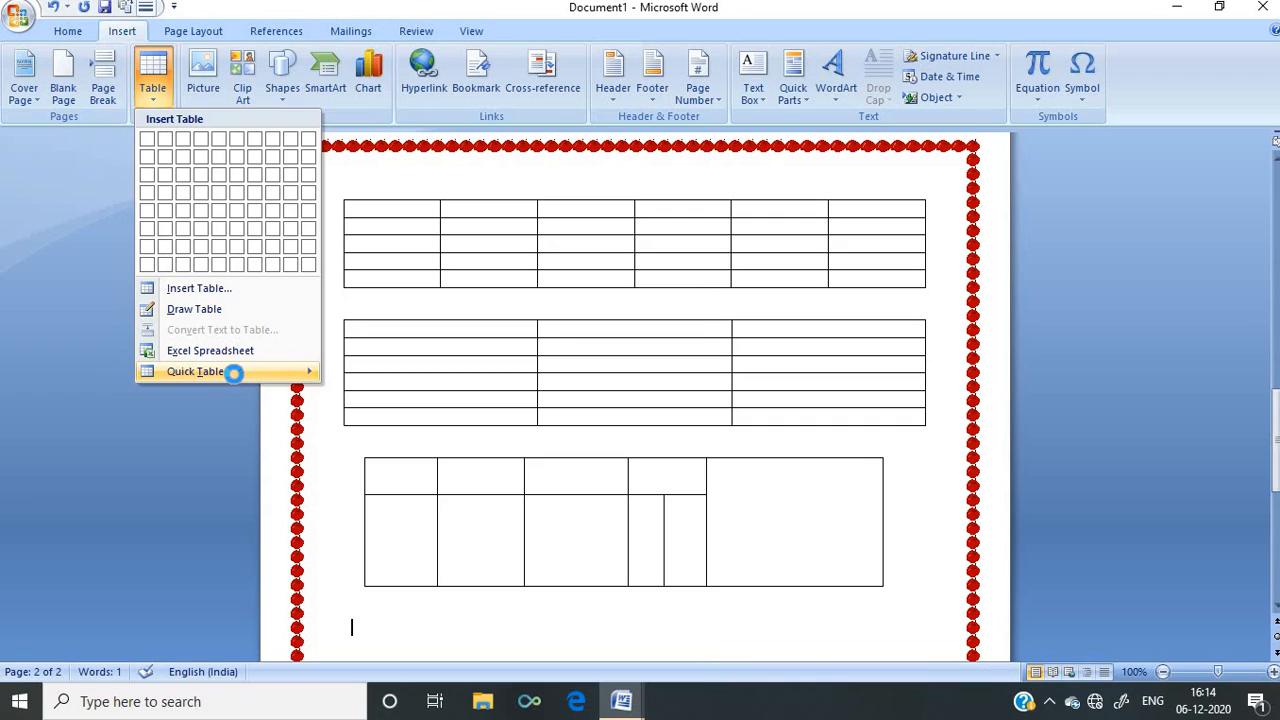
mouse_move(234, 374)
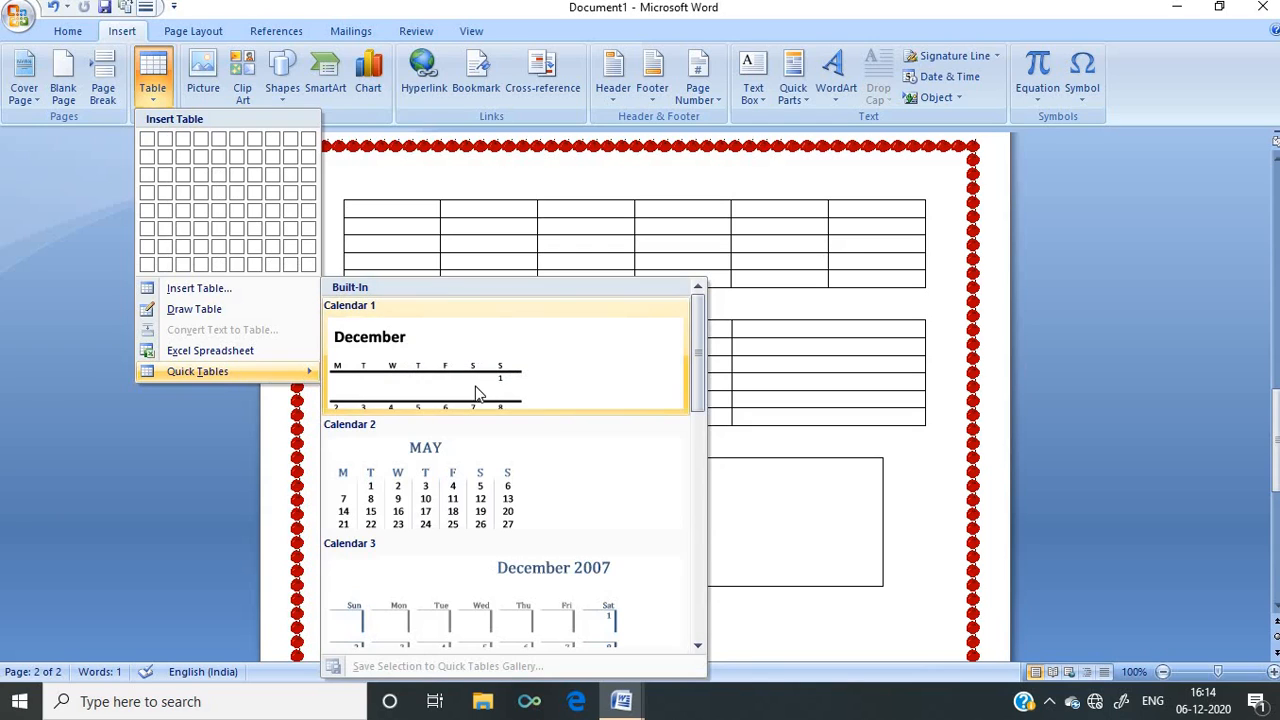
scroll(702, 515, "down", 10)
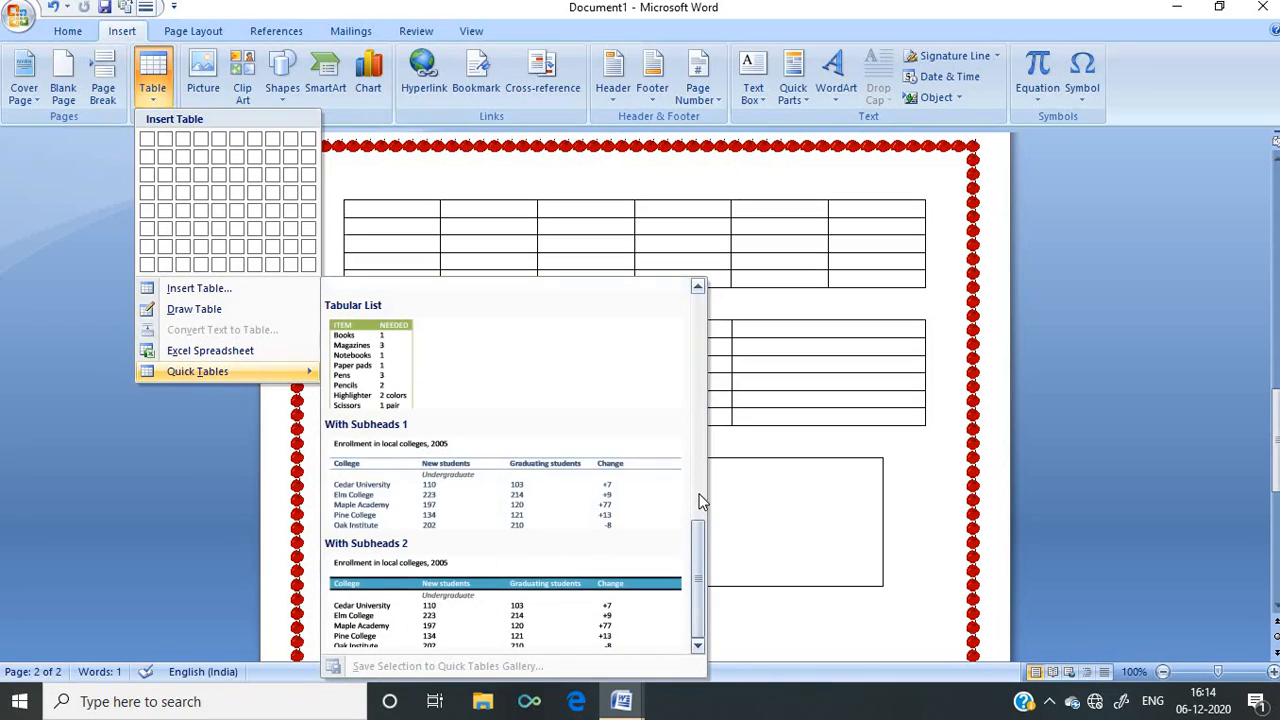
scroll(700, 502, "up", 5)
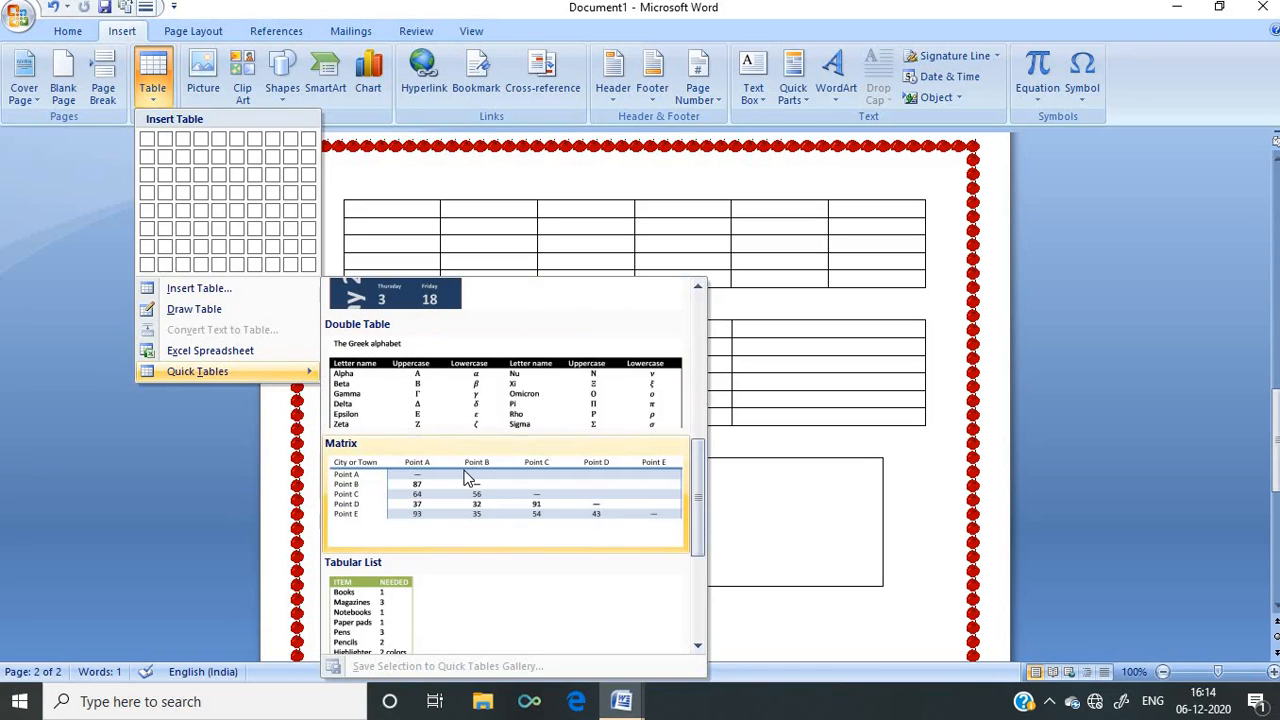
left_click(356, 594)
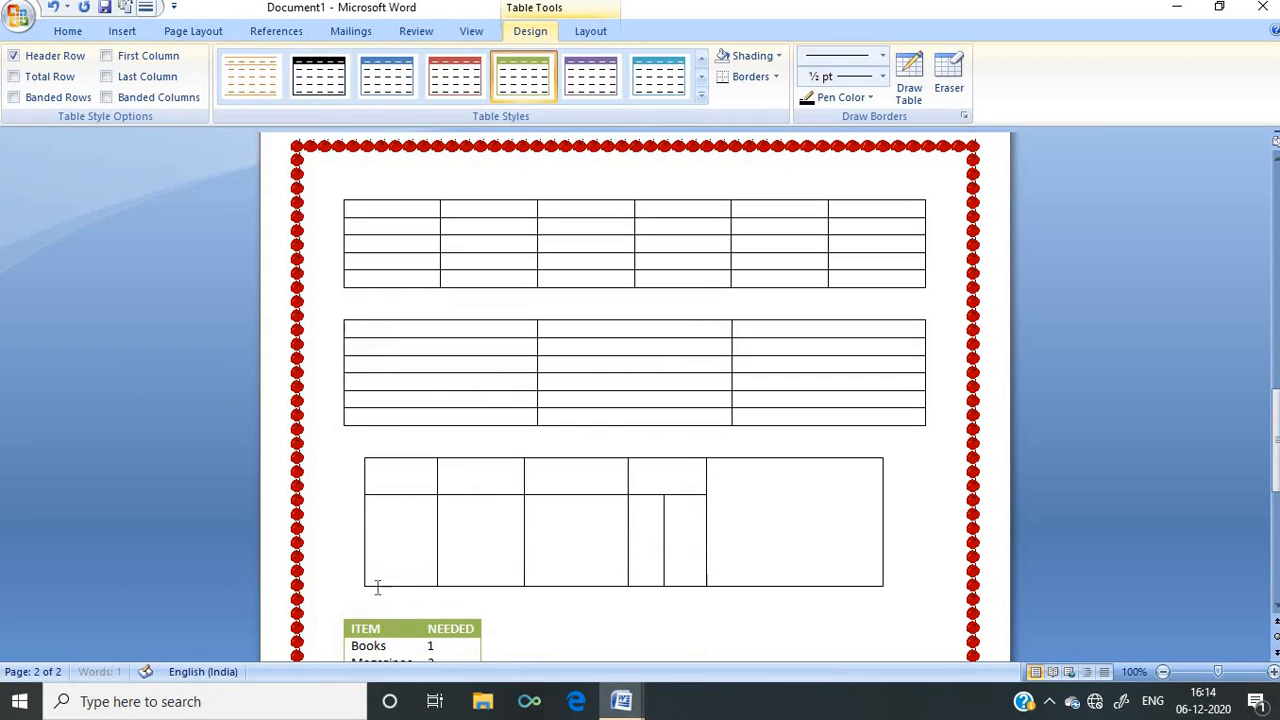
- Add two blank lines between the hand-drawn table and the Tabular List table
scroll(374, 589, "down", 8)
left_click(377, 587)
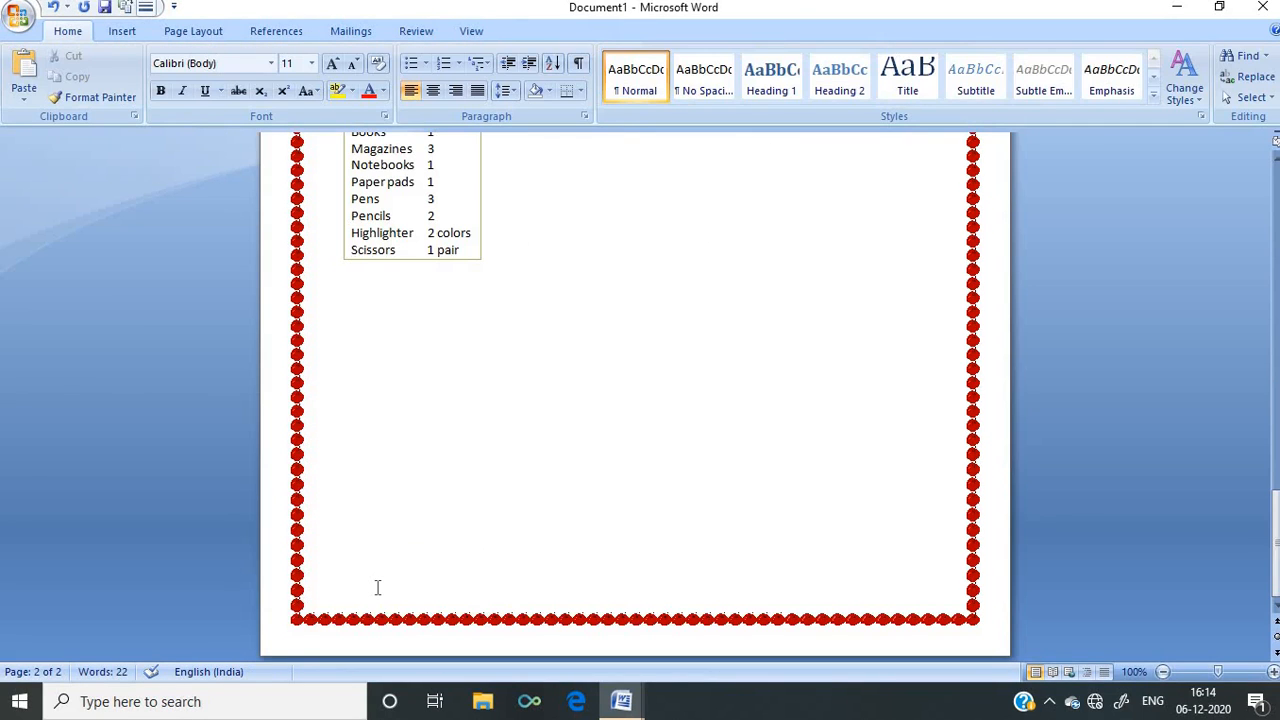
key("Up")
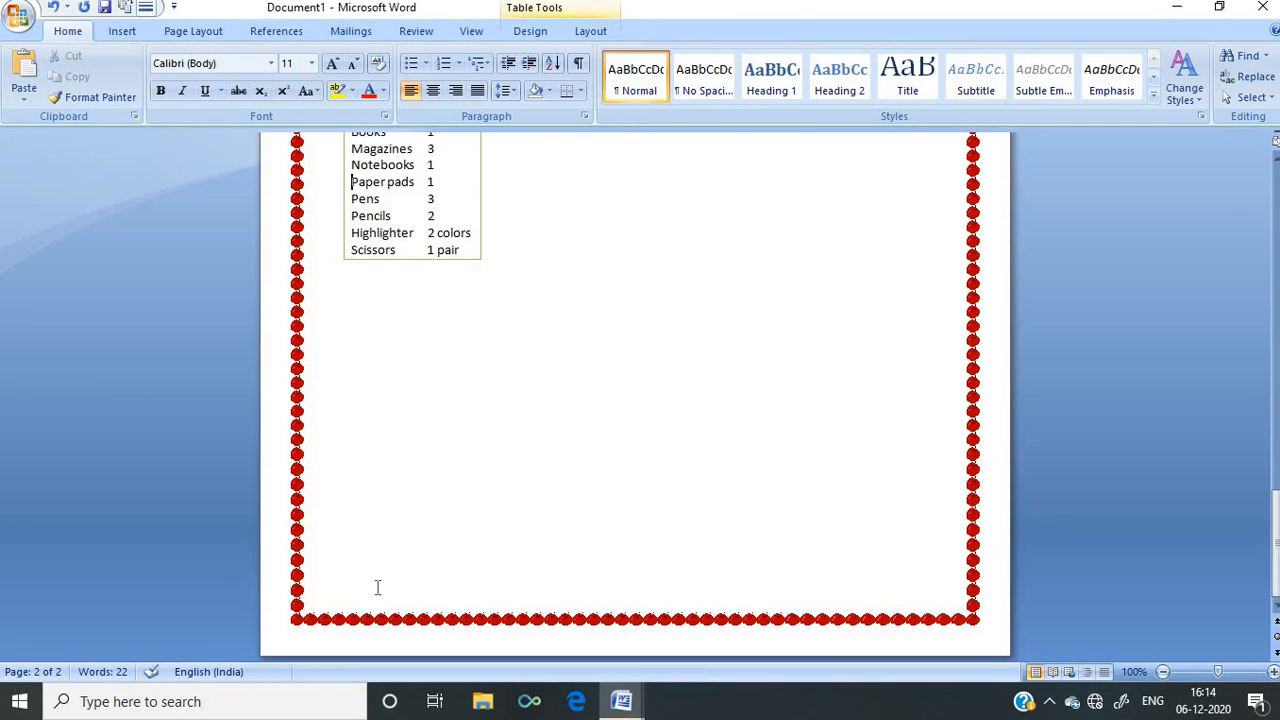
key("Up")
key("Up")
key("Up")
key("Up")
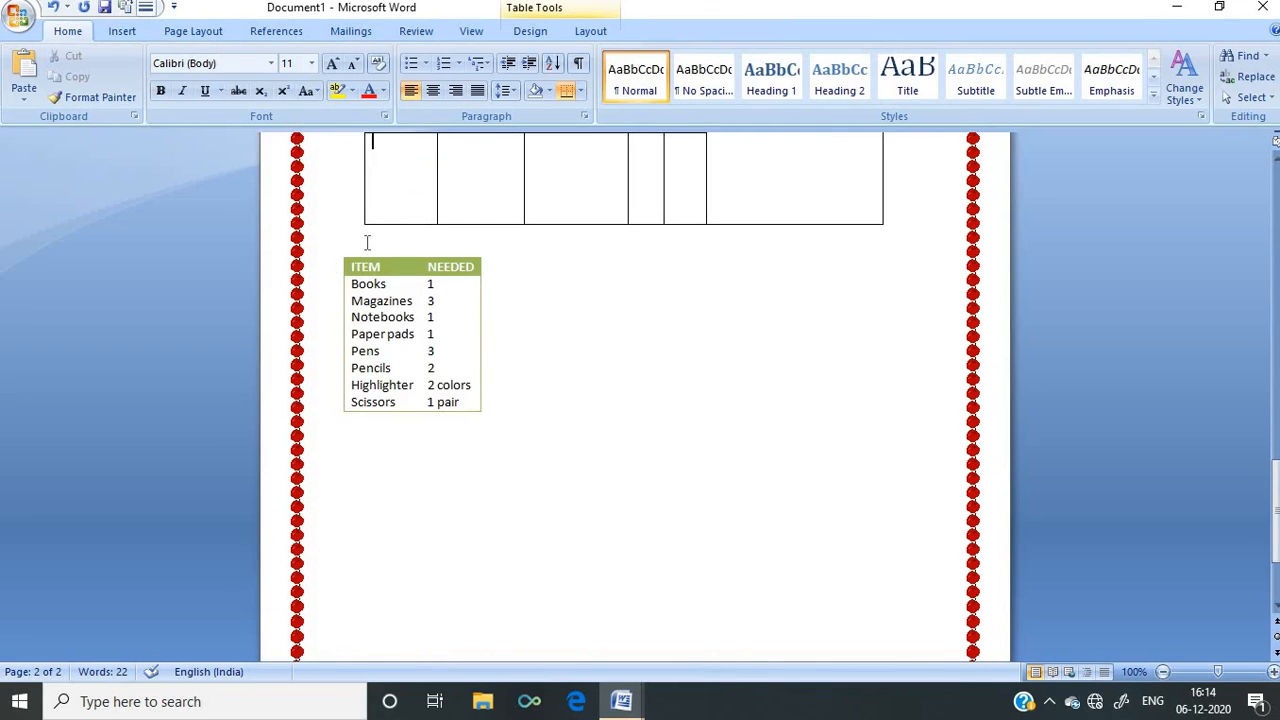
key("Return")
key("Return")
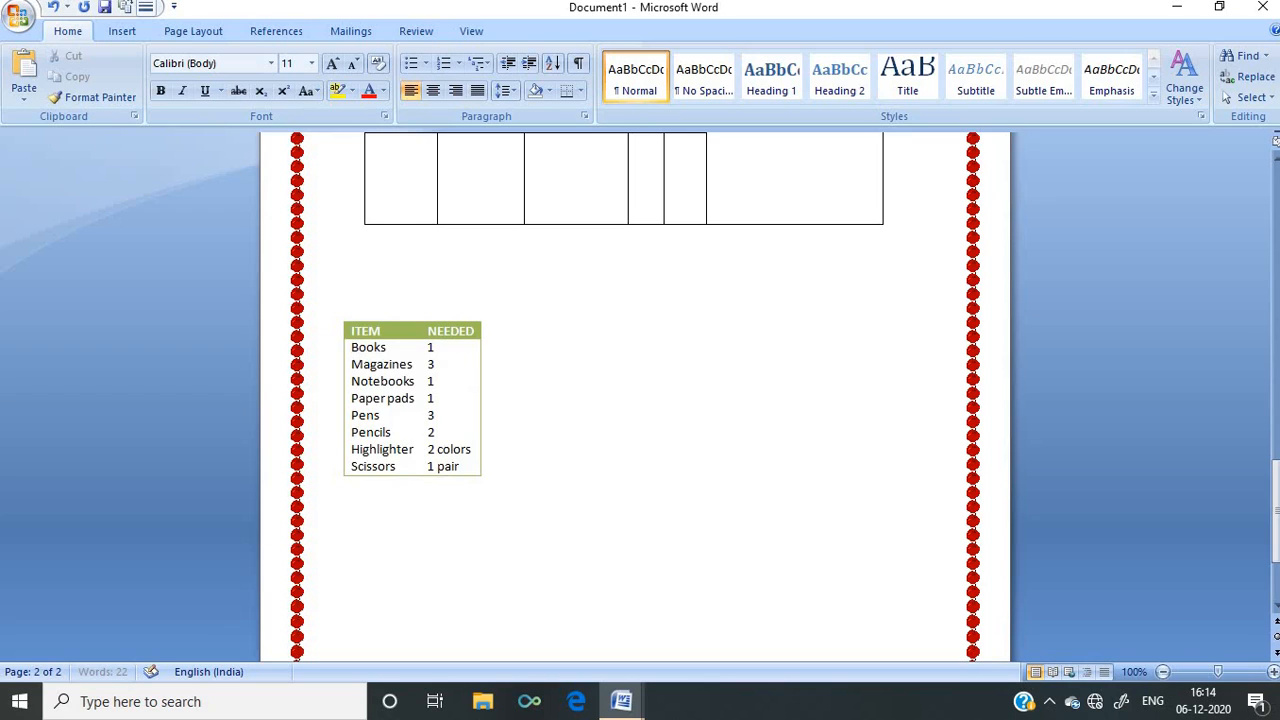
- Replace the ITEM heading of the Tabular List table with "Name"
left_click(381, 332)
key("BackSpace")
key("BackSpace")
key("BackSpace")
key("BackSpace")
type("Name")
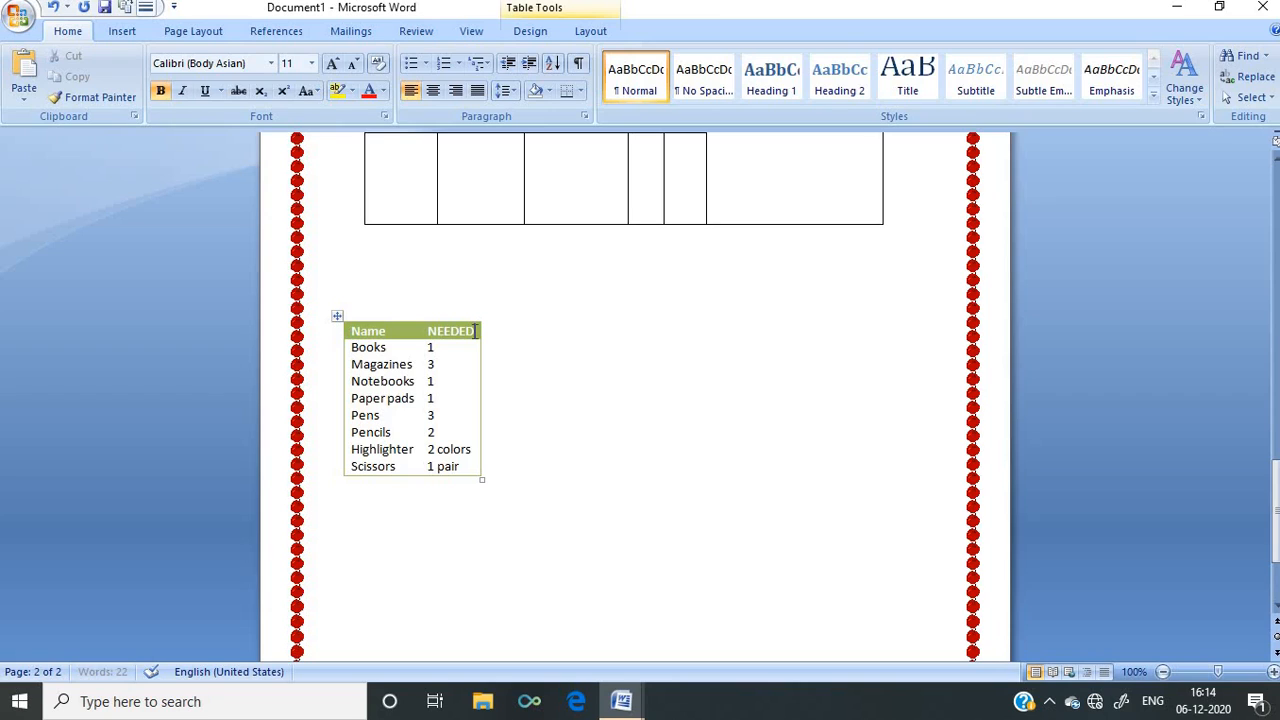
- Replace the NEEDED heading of the Tabular List table with "Class" and place the cursor below the table
key("BackSpace")
key("BackSpace")
key("BackSpace")
key("BackSpace")
type("Class")
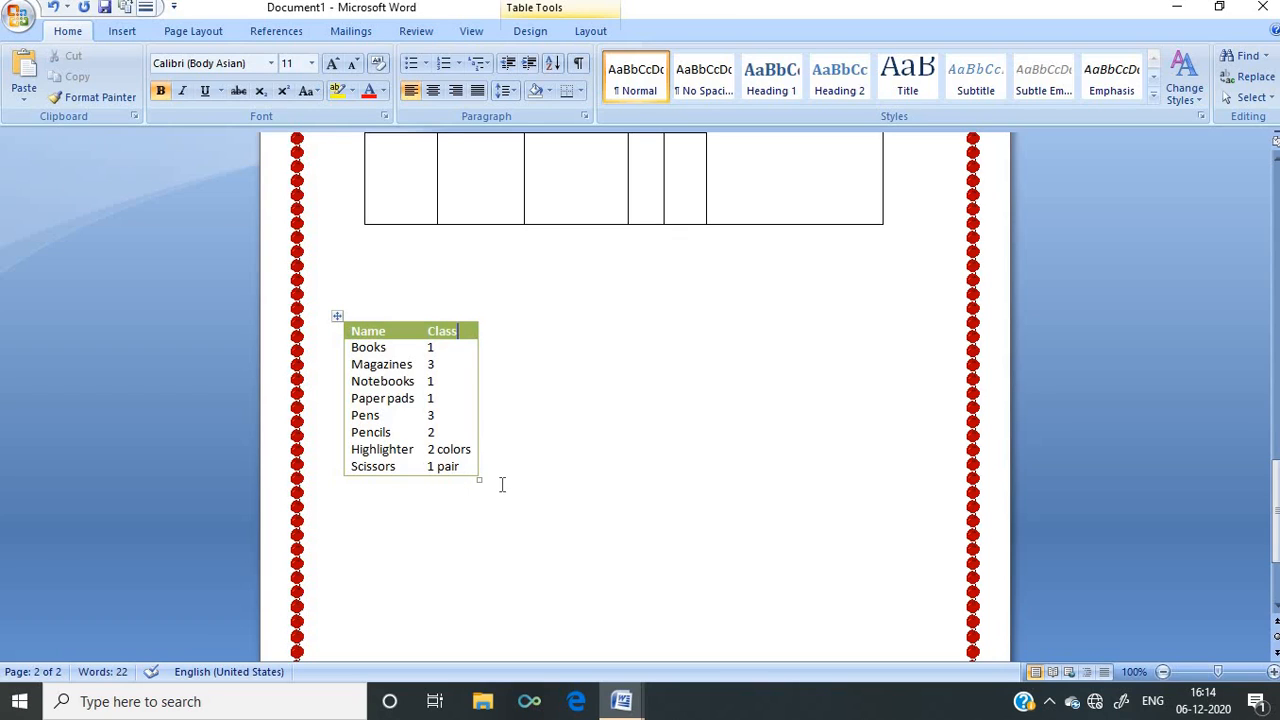
left_click(511, 493)
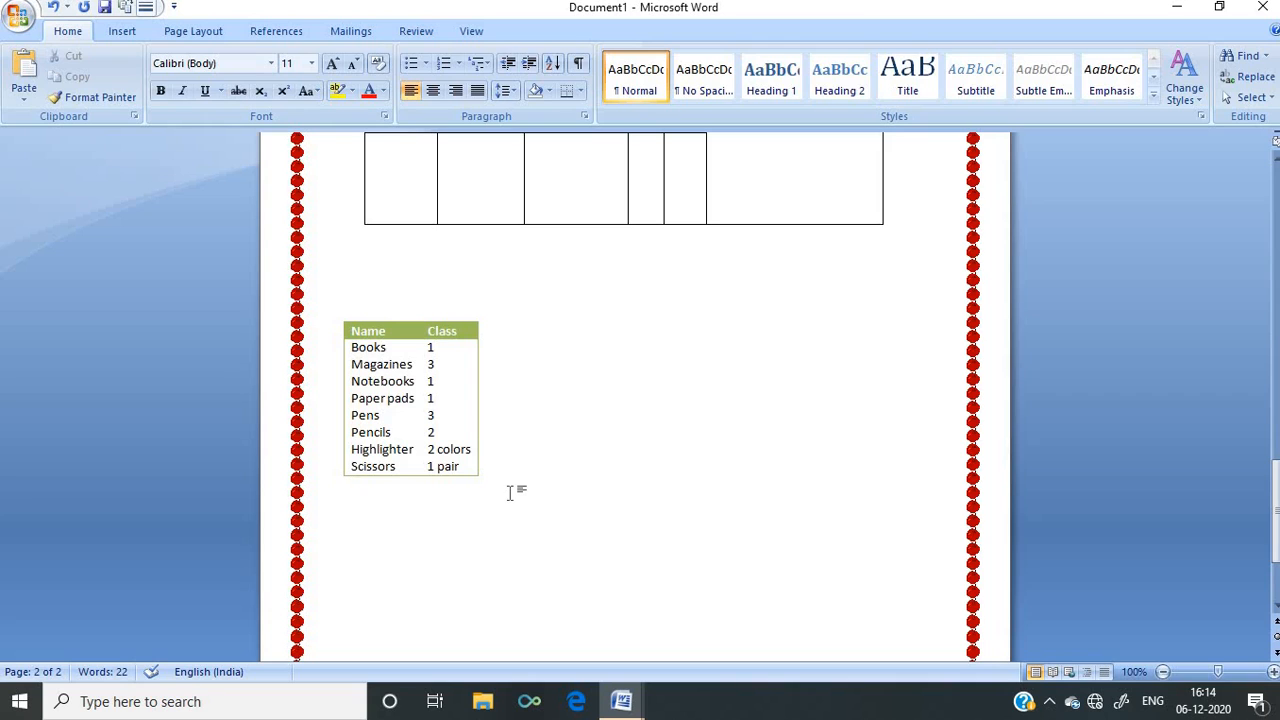
- Look back over the tables inserted on page 2
left_click(124, 34)
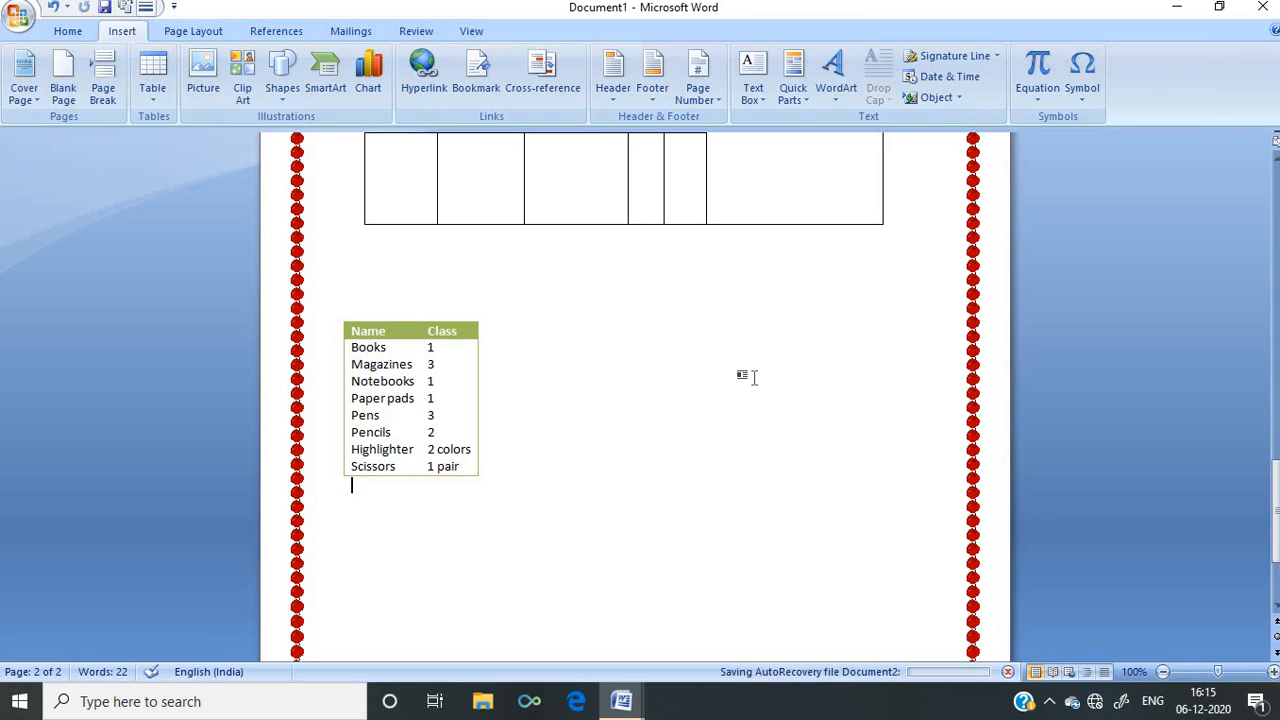
key("Page_Up")
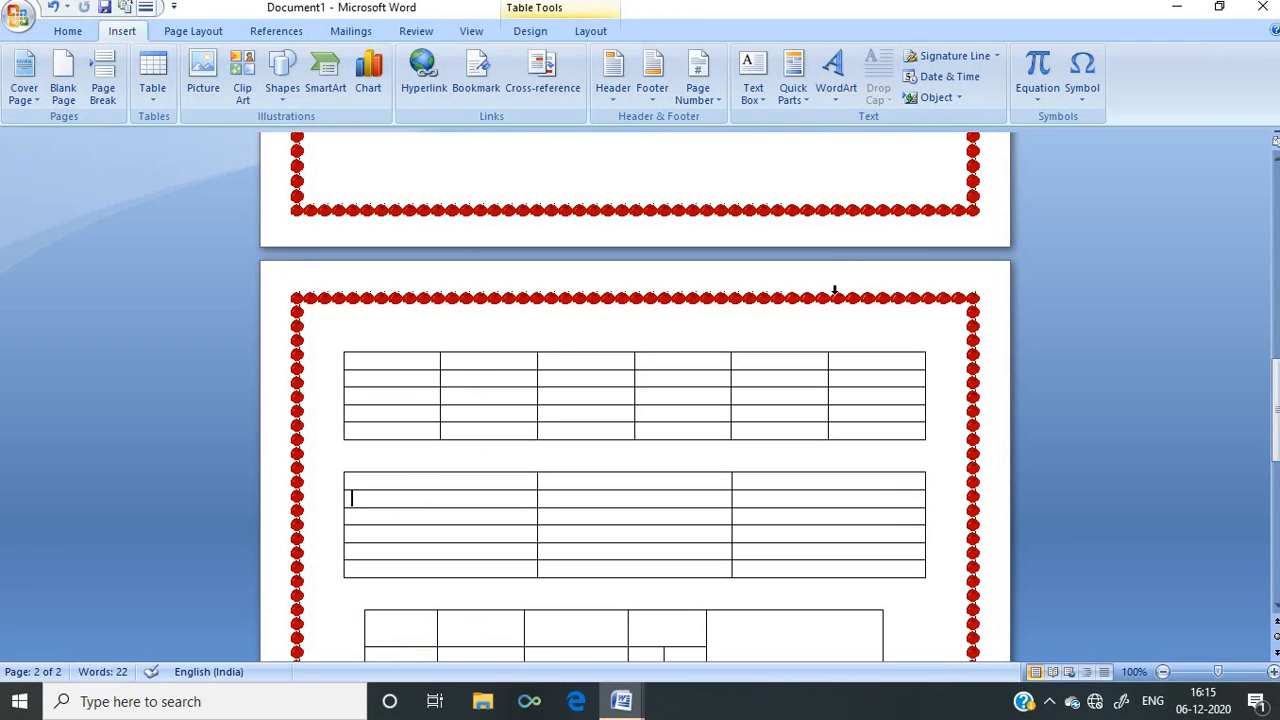
key("Down")
key("Down")
key("Down")
key("Down")
key("Down")
key("Down")
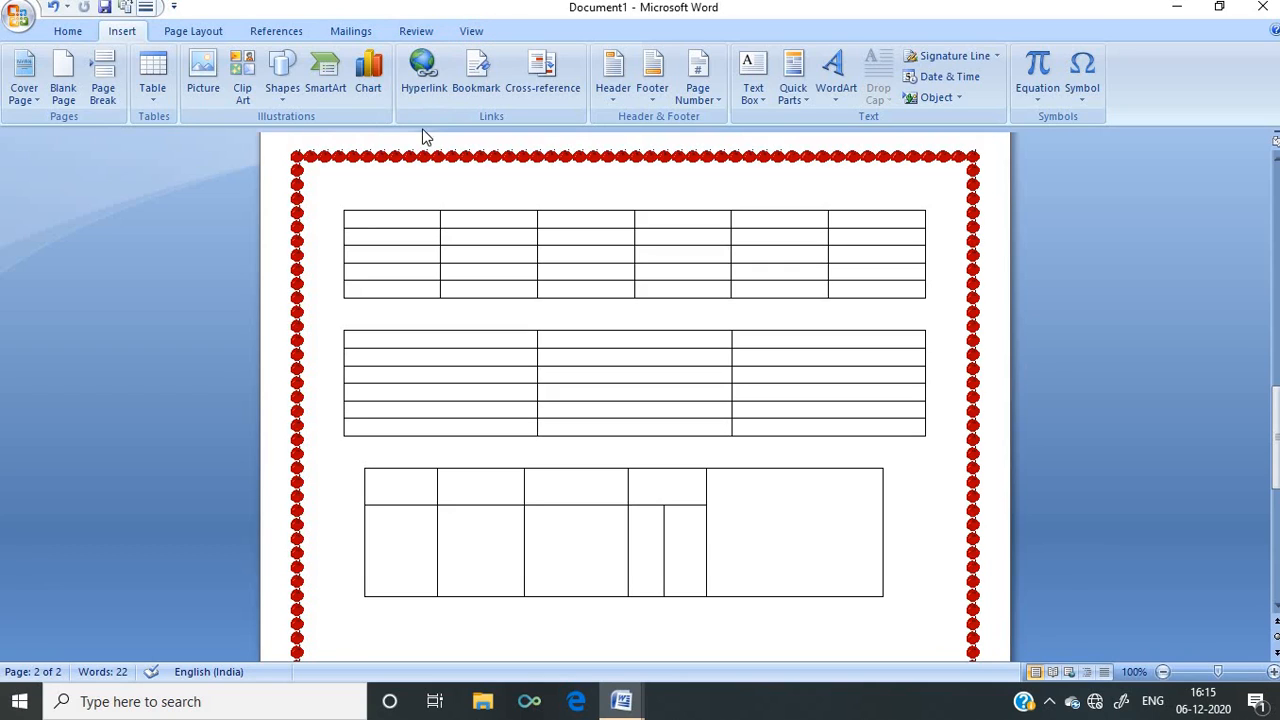
- Select the first table on page 2 and look over its design and layout options
left_click(338, 204)
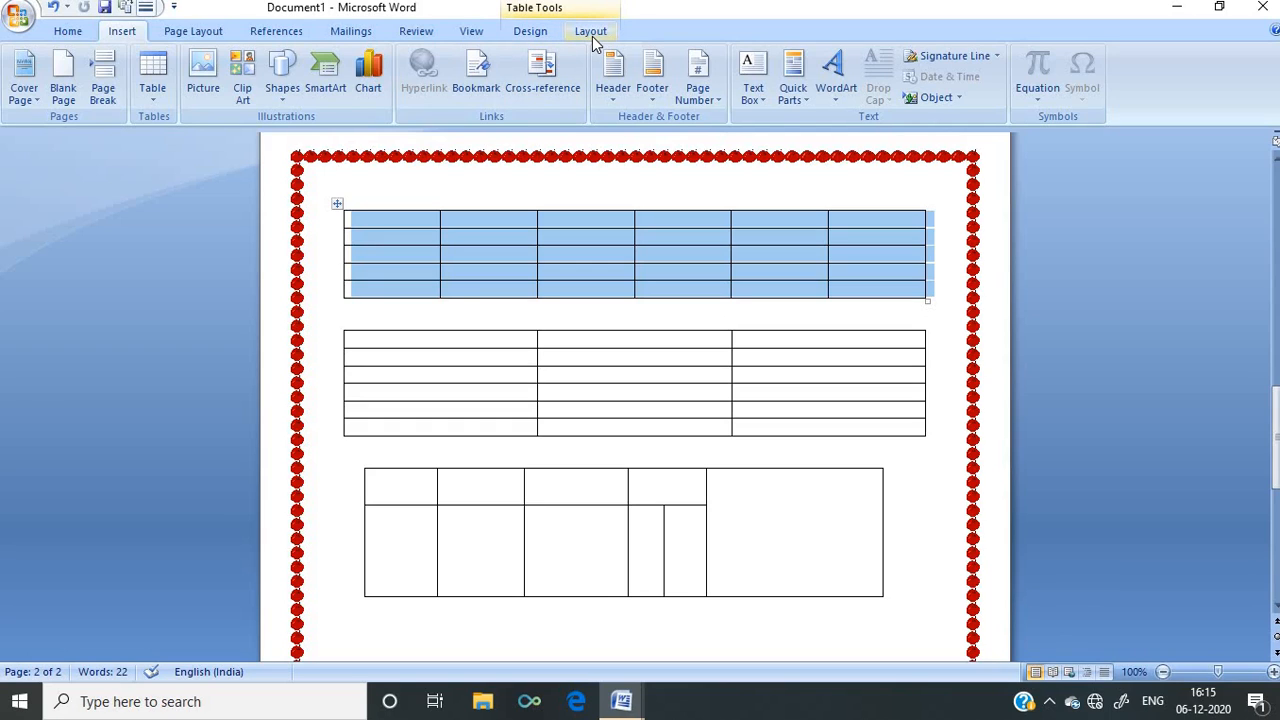
left_click(530, 31)
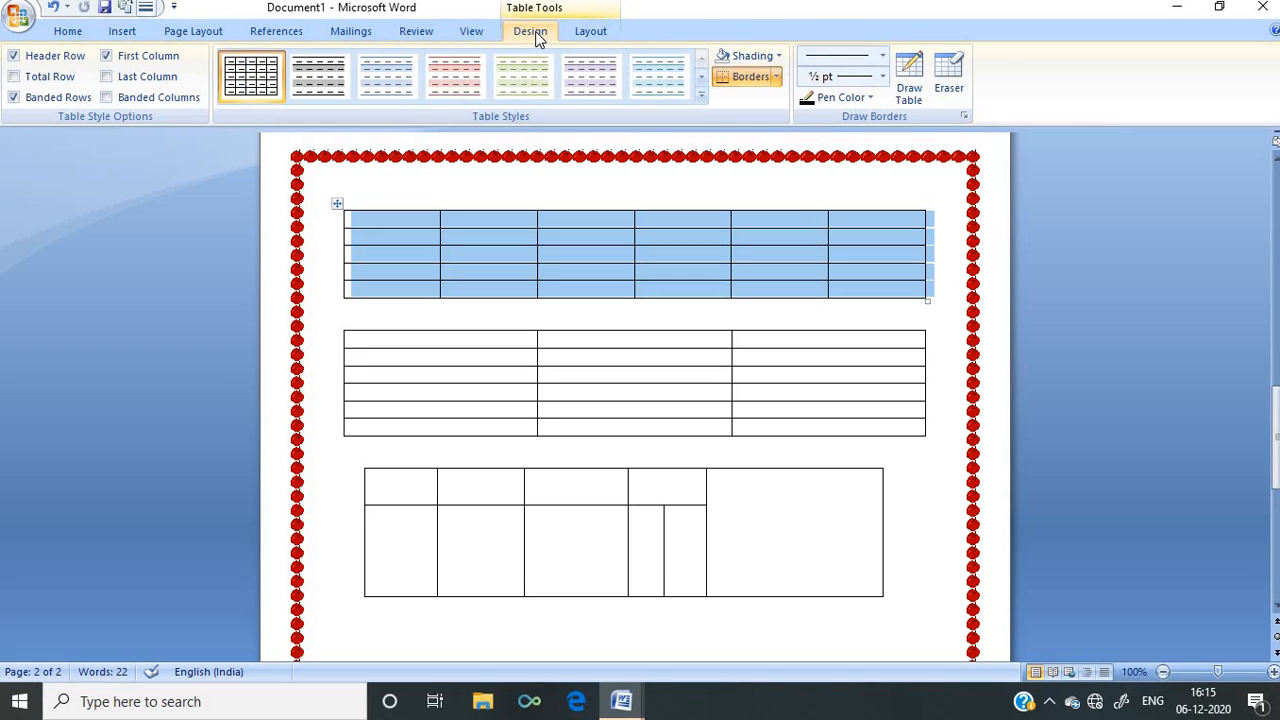
left_click(316, 78)
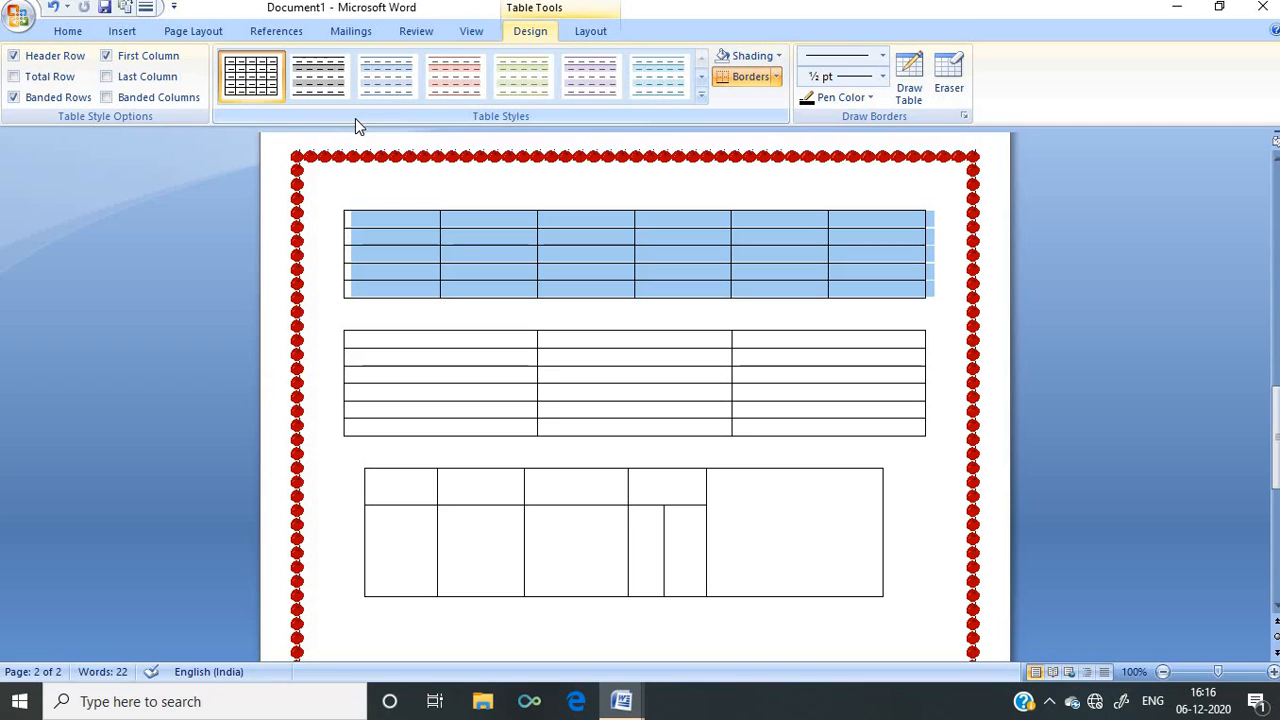
left_click(577, 36)
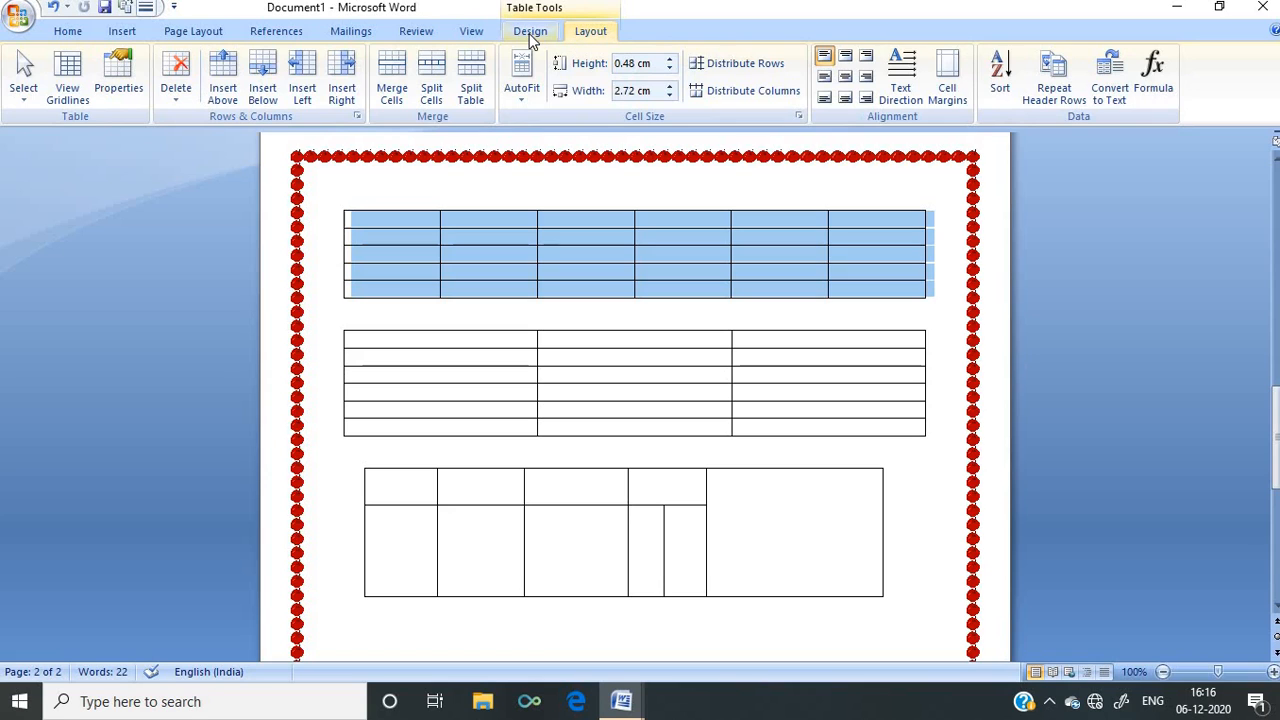
left_click(529, 33)
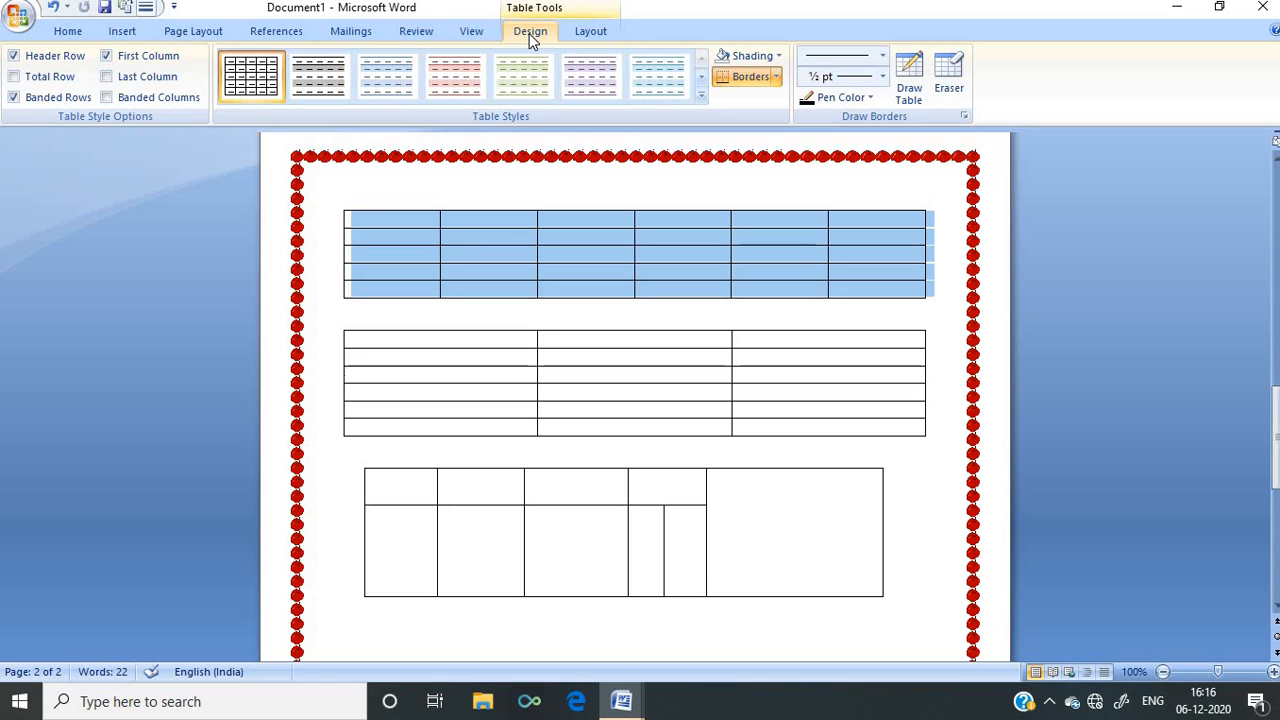
left_click(588, 33)
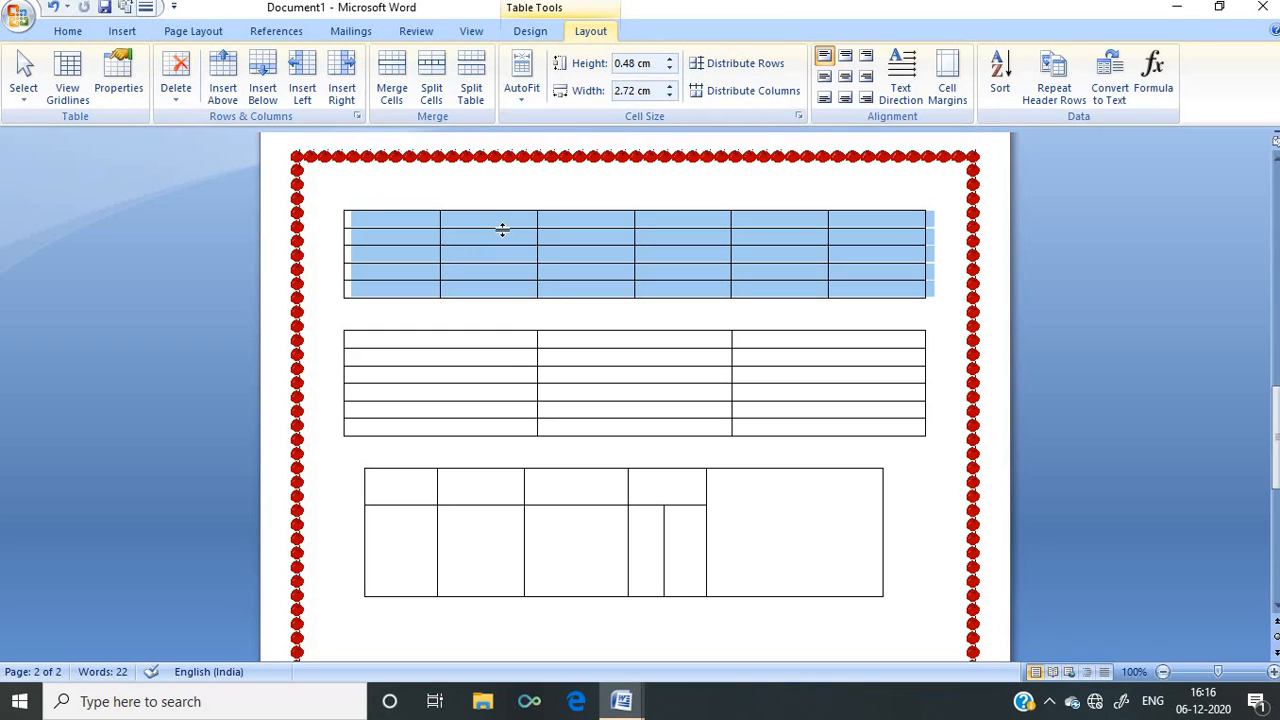
- Browse the table styles and apply the purple style with a solid header row and light purple banded rows to the first table
left_click(531, 33)
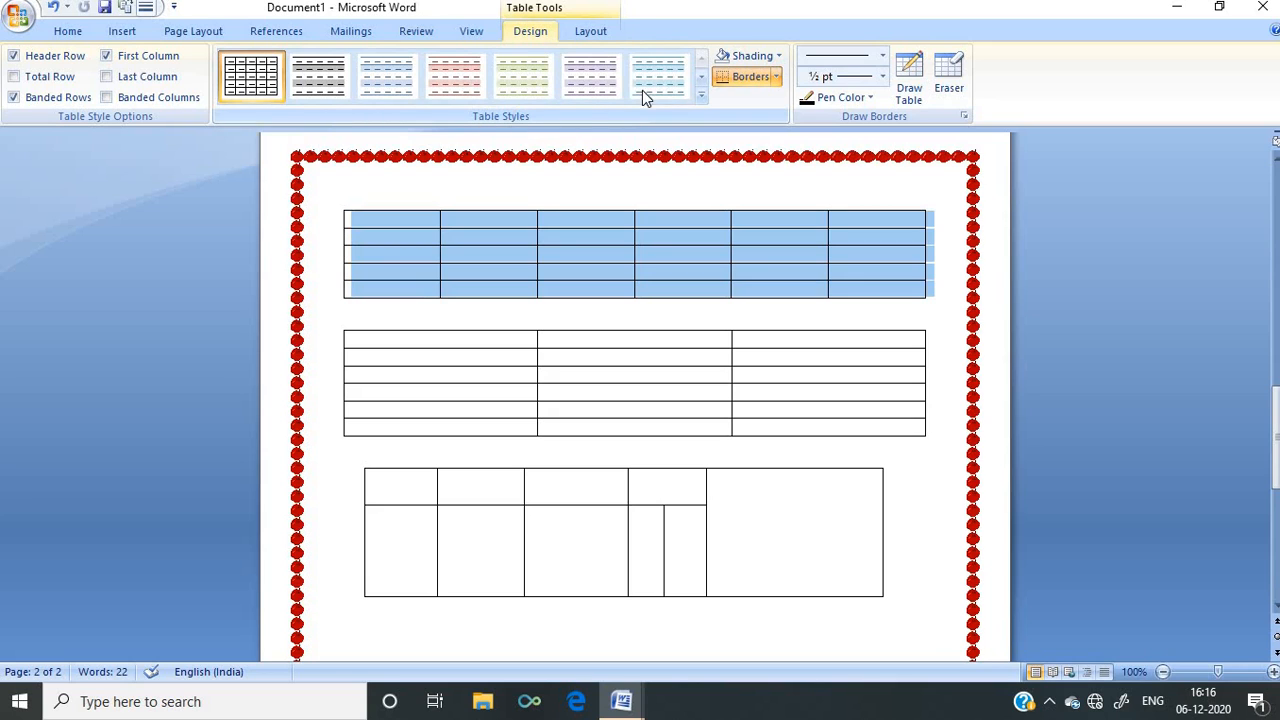
left_click(701, 77)
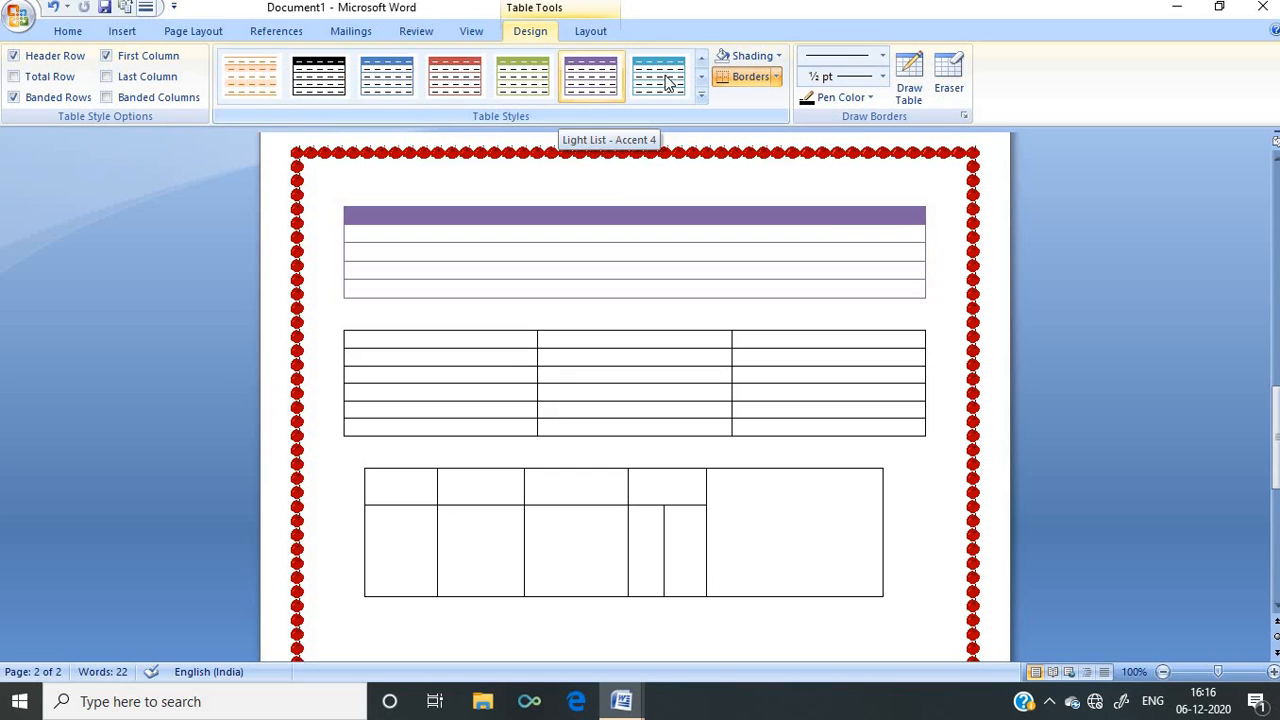
left_click(701, 77)
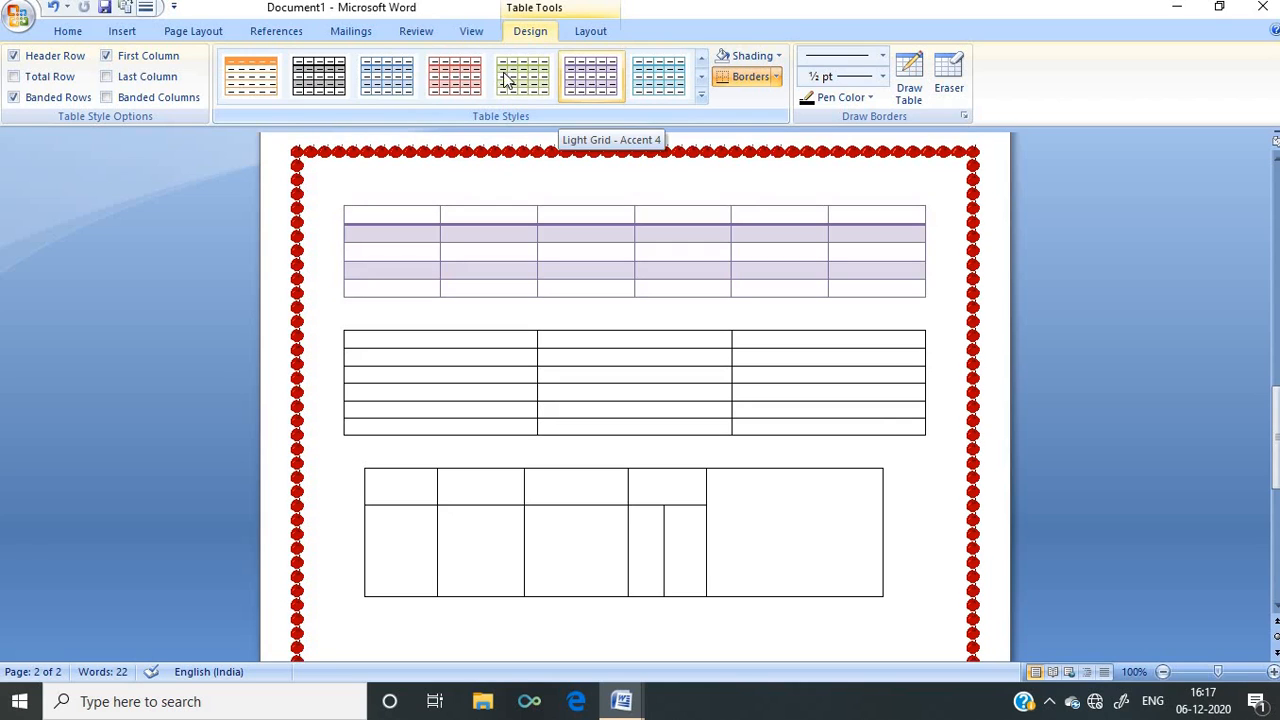
left_click(698, 77)
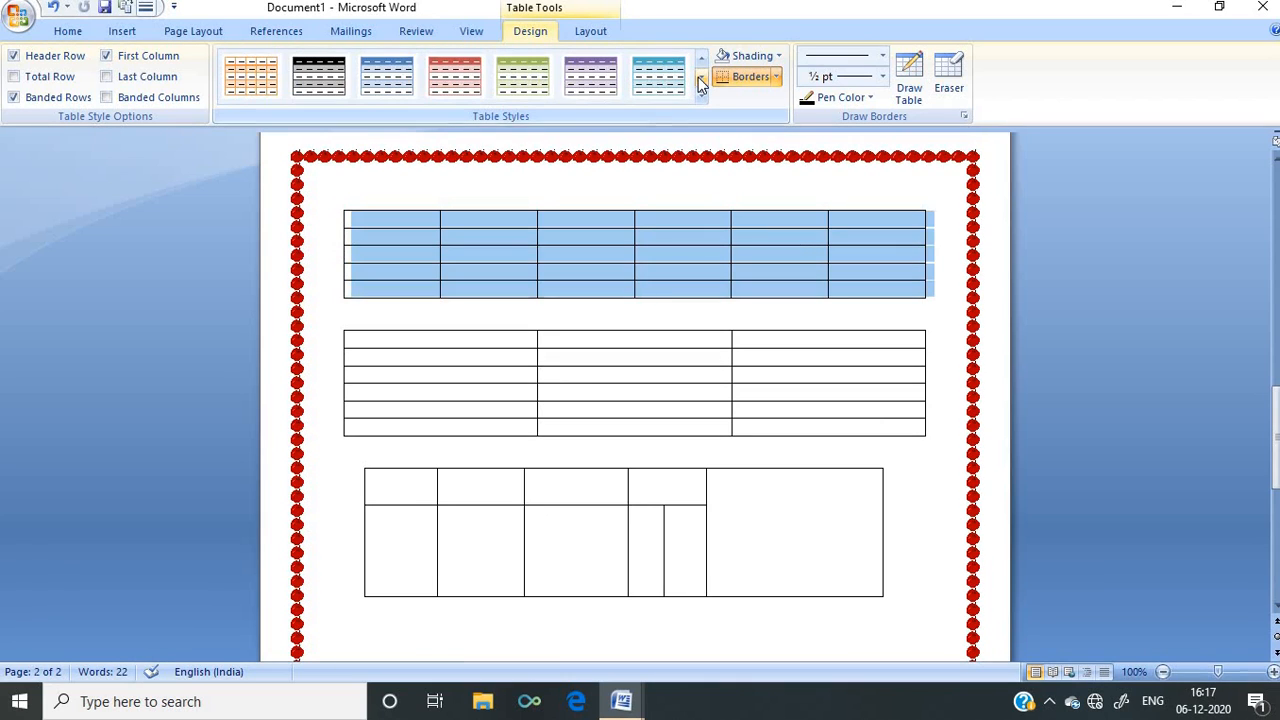
left_click(567, 90)
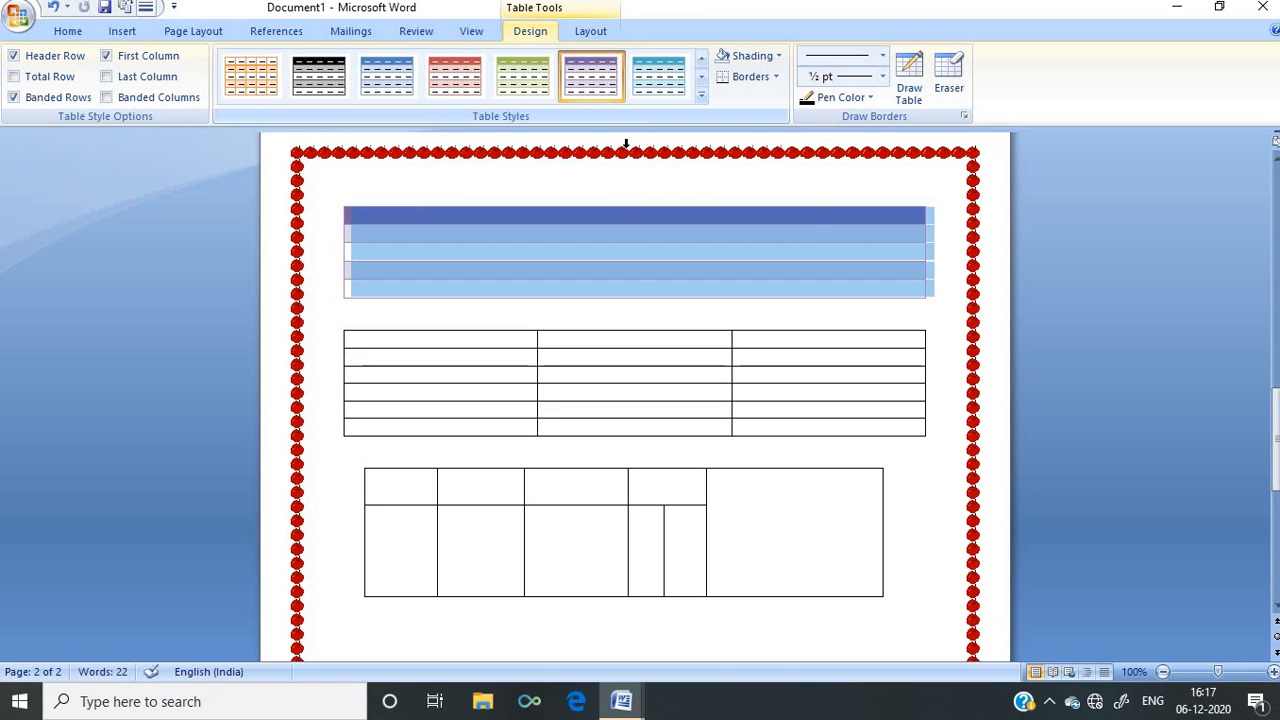
left_click(627, 318)
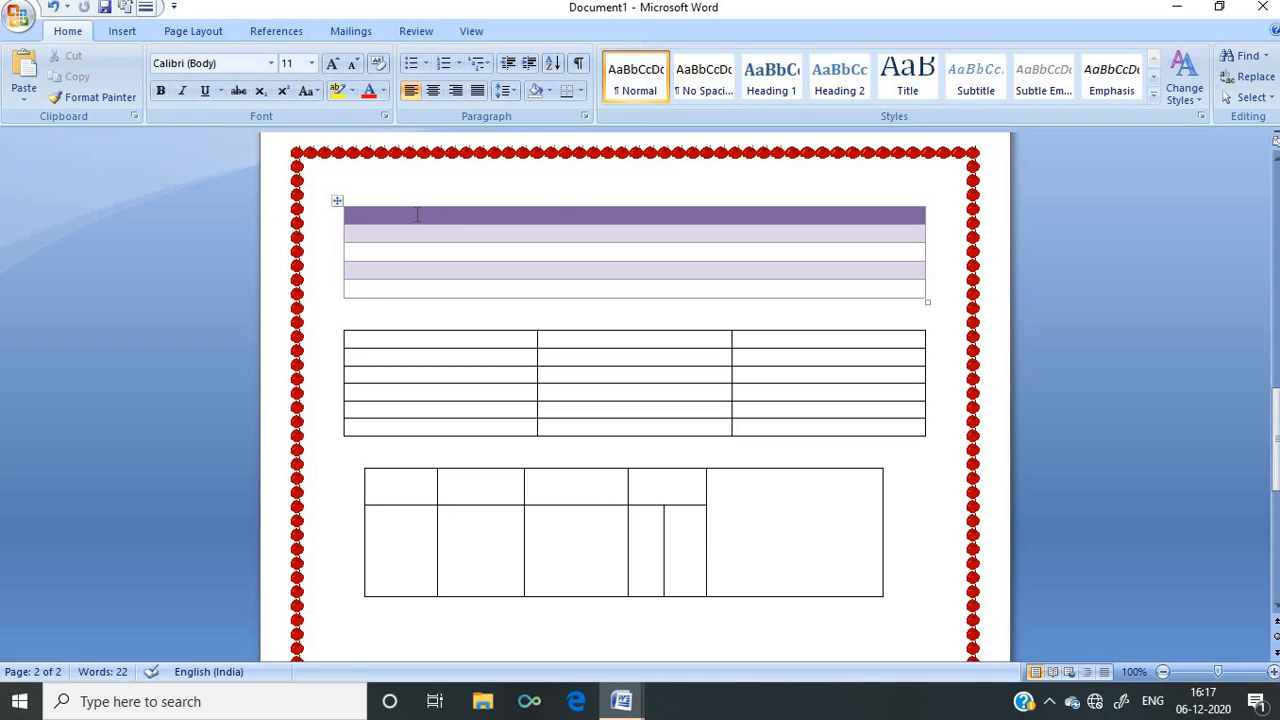
- Restyle the first table with the purple header row and purple first column style that has grey banded rows
left_click(487, 251)
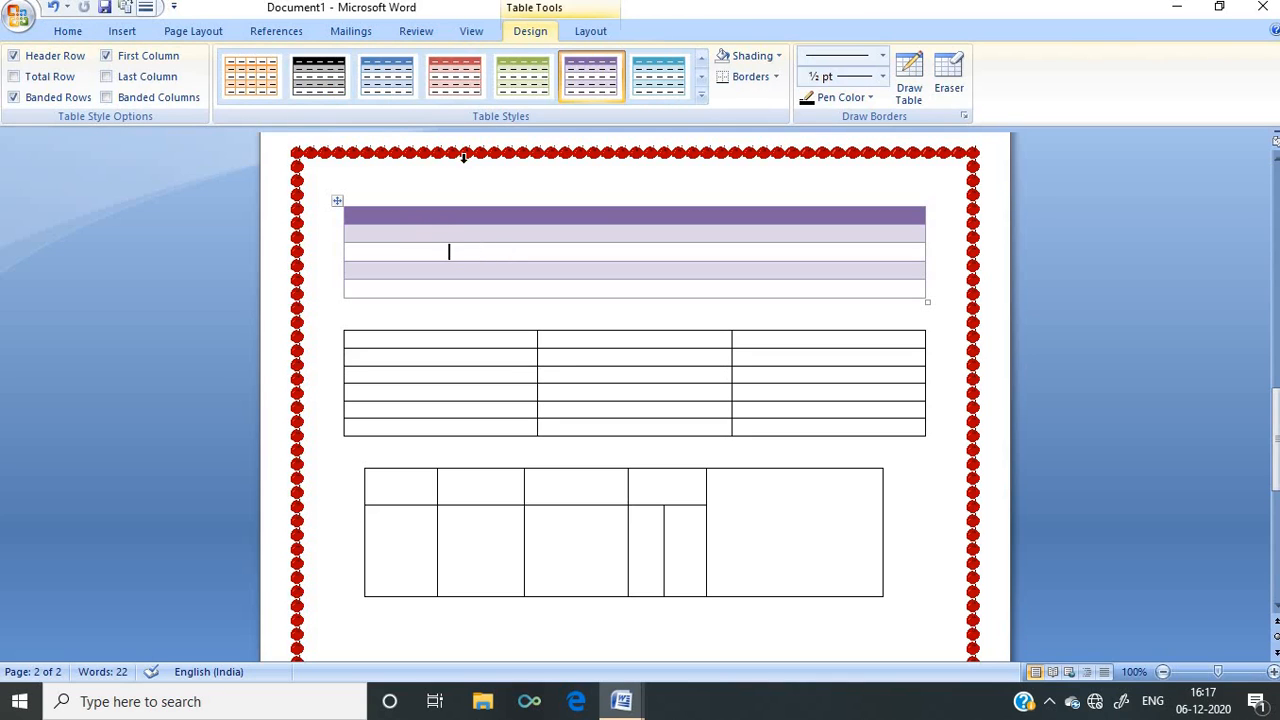
left_click(701, 76)
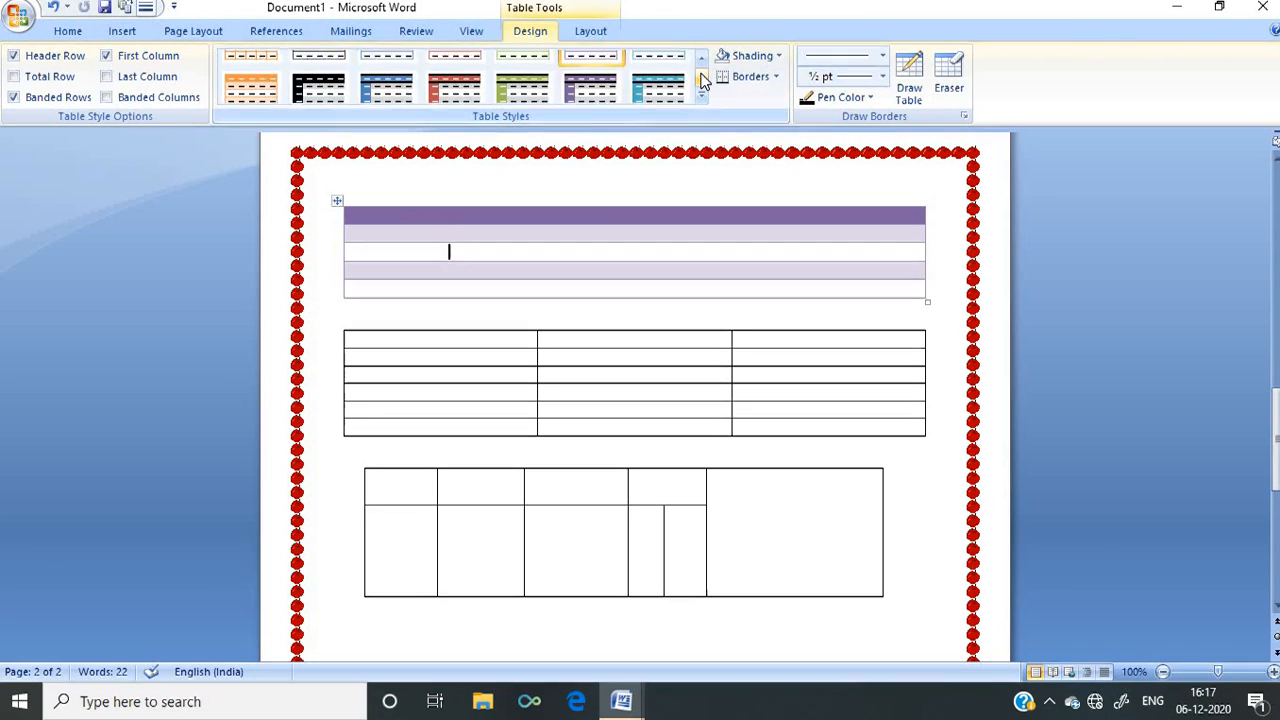
left_click(588, 70)
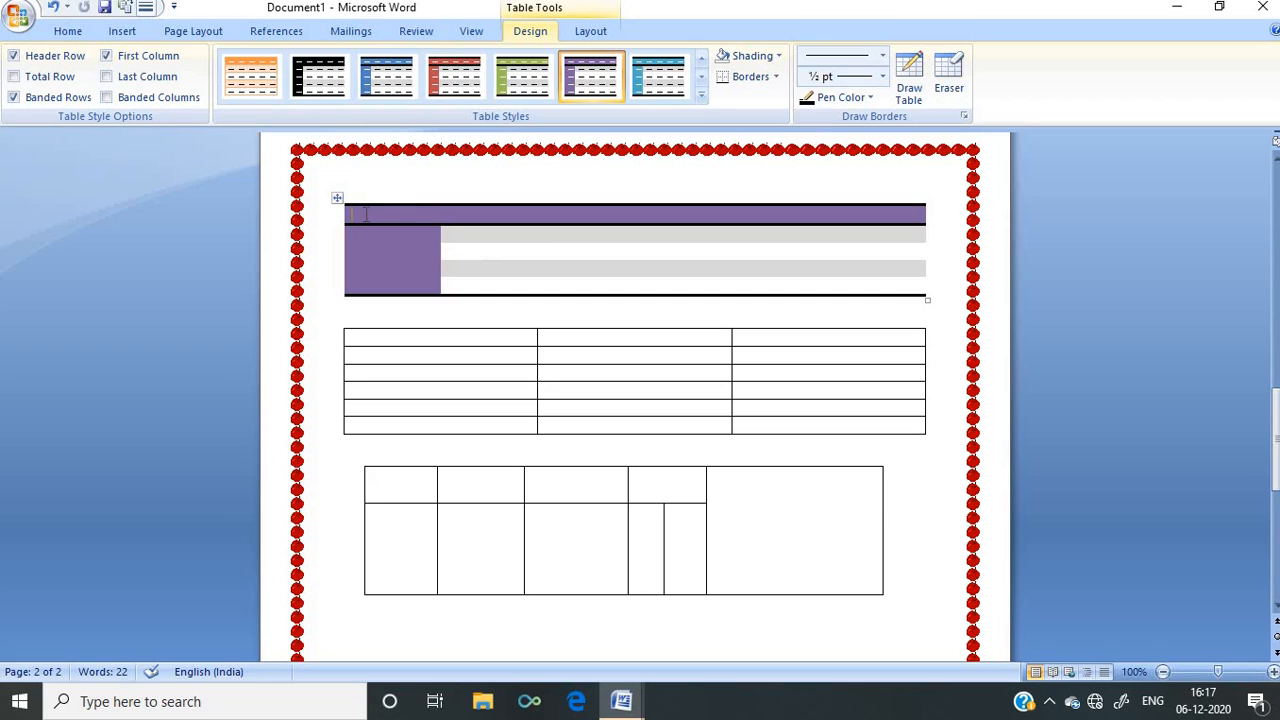
- Fill the first table's header cells with "class", "1" and "2", and enter "Mon" below "class"
type("class")
left_click(414, 249)
type("Mo")
type("1")
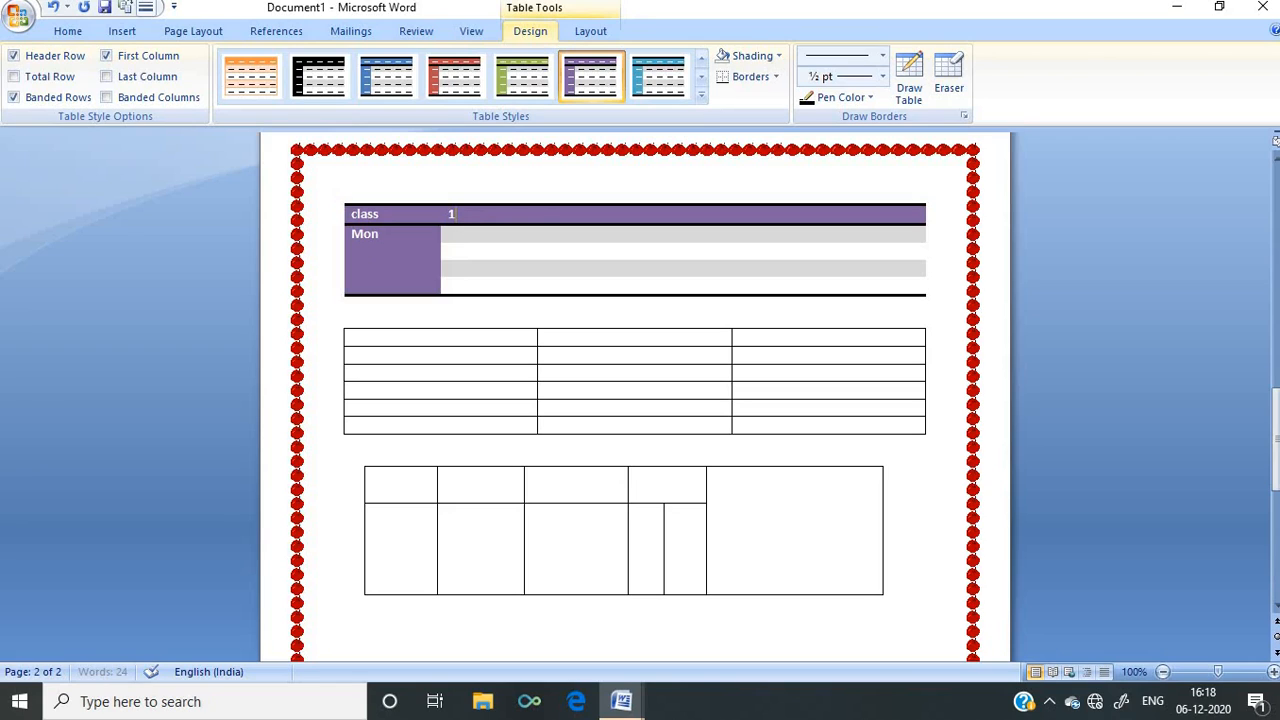
type("2")
- Apply the red grid style with banded rows and visible cell borders to the first table
left_click(702, 78)
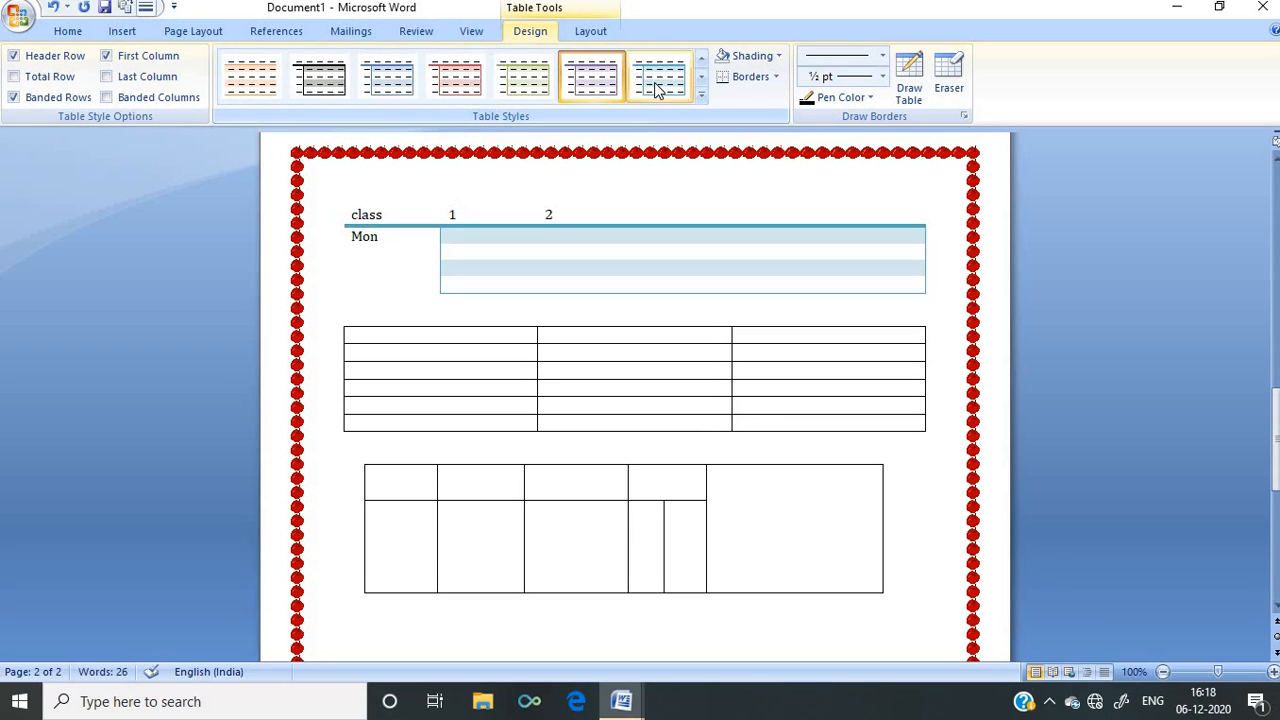
left_click(701, 77)
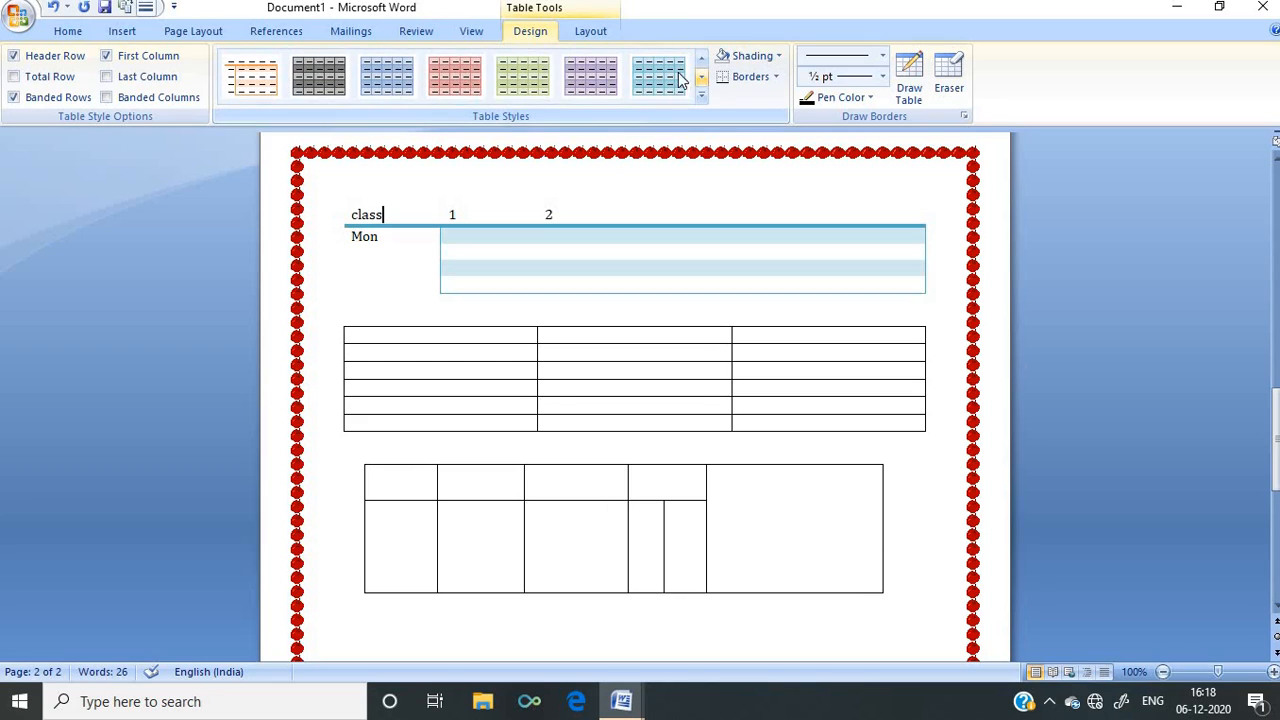
left_click(467, 90)
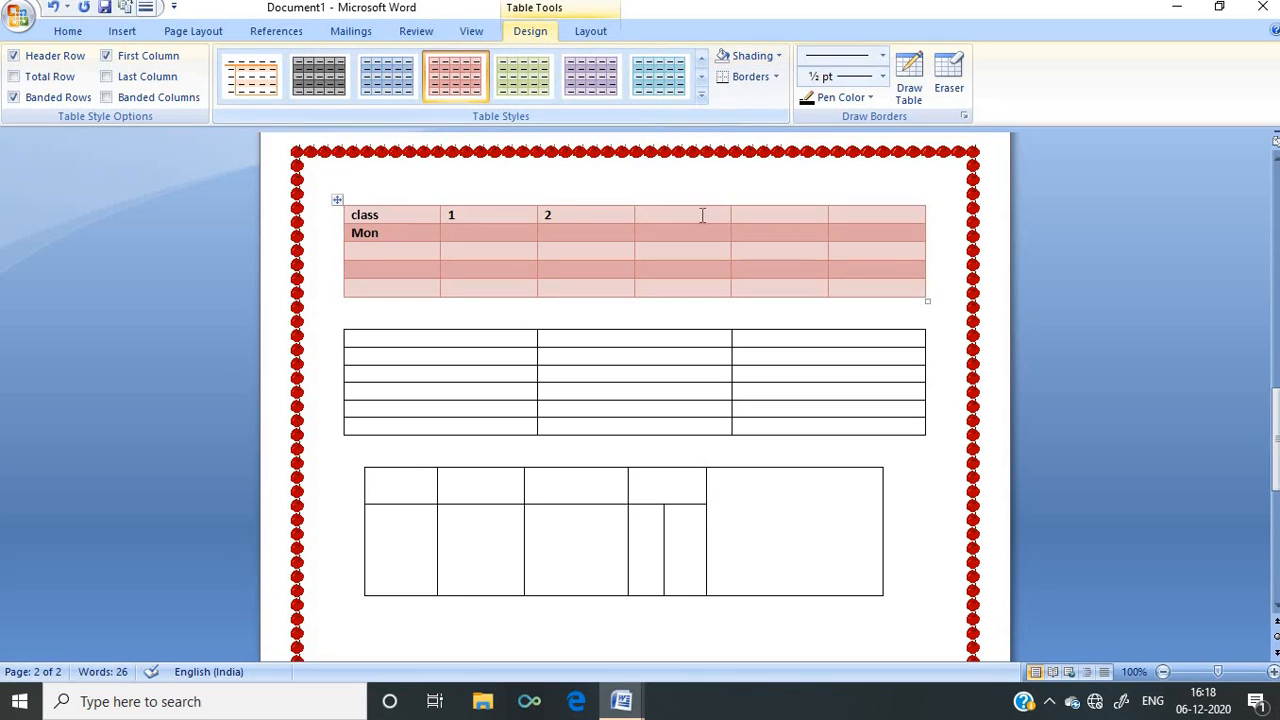
- Shade the large last cell of the hand-drawn table with the standard light blue colour
left_click(739, 501)
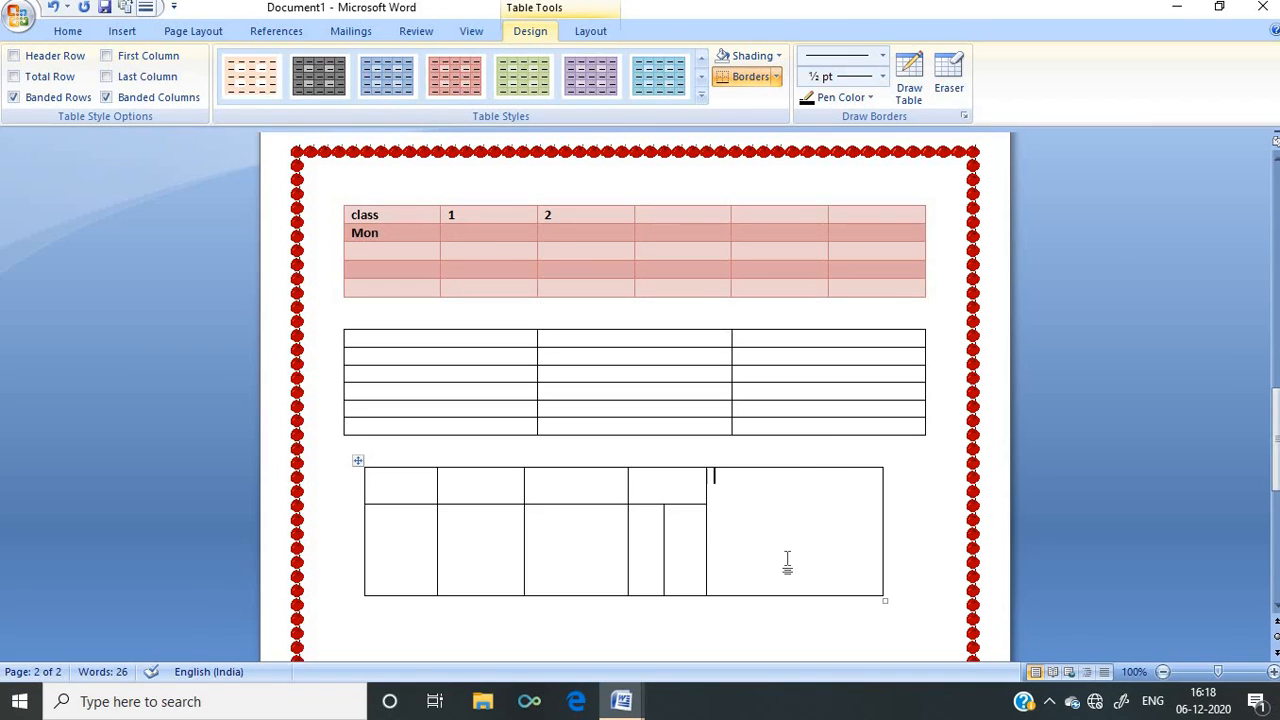
left_click(779, 58)
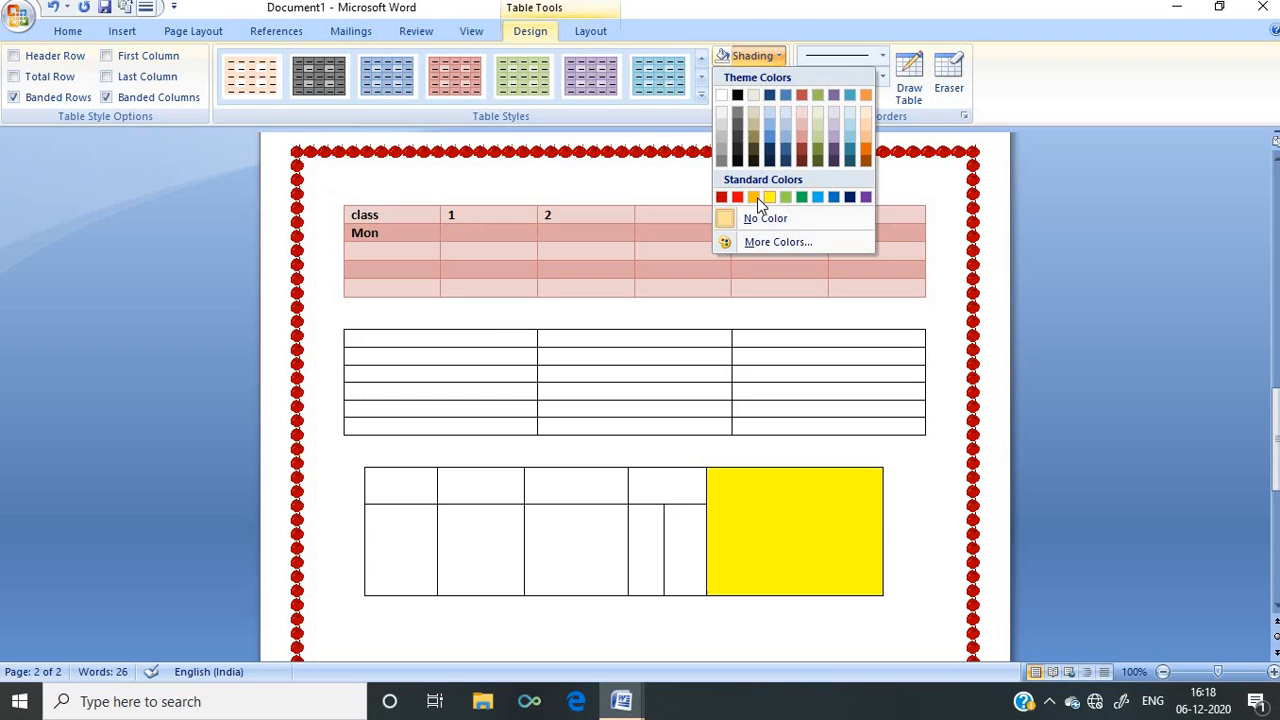
left_click(818, 196)
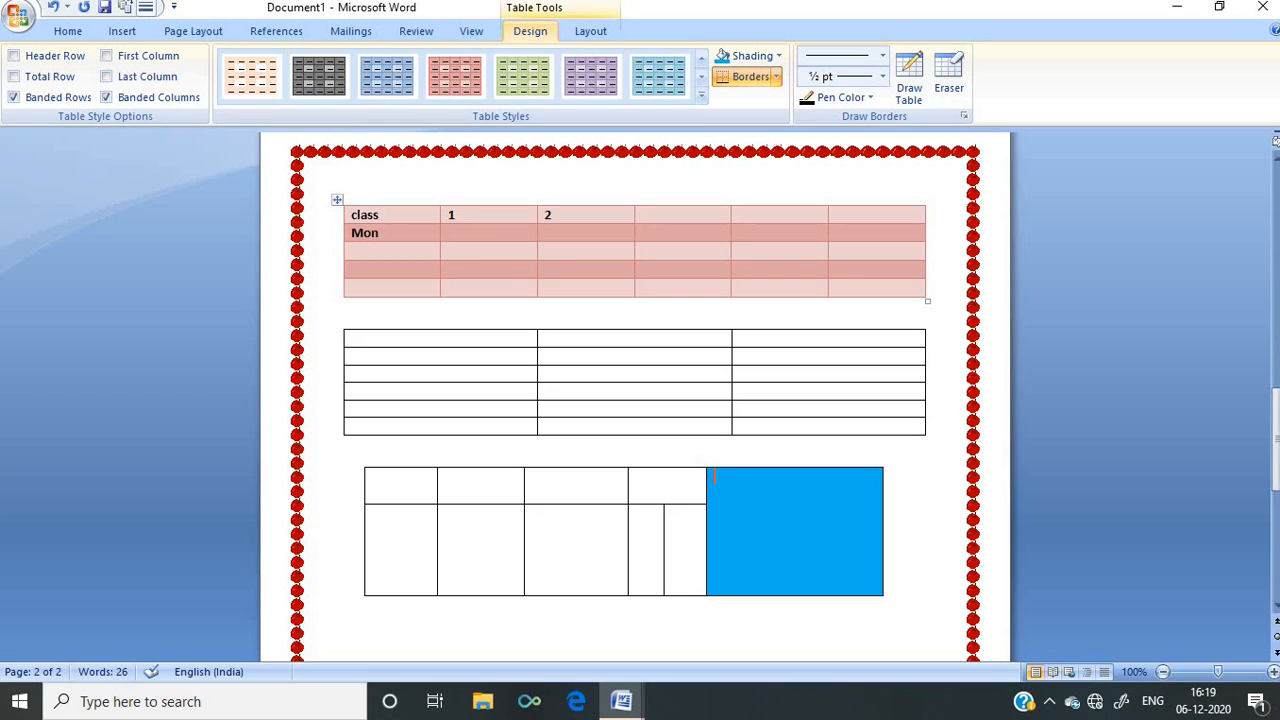
- Switch to Document2 and place the cursor in the Section column of the student marks table
left_click(590, 32)
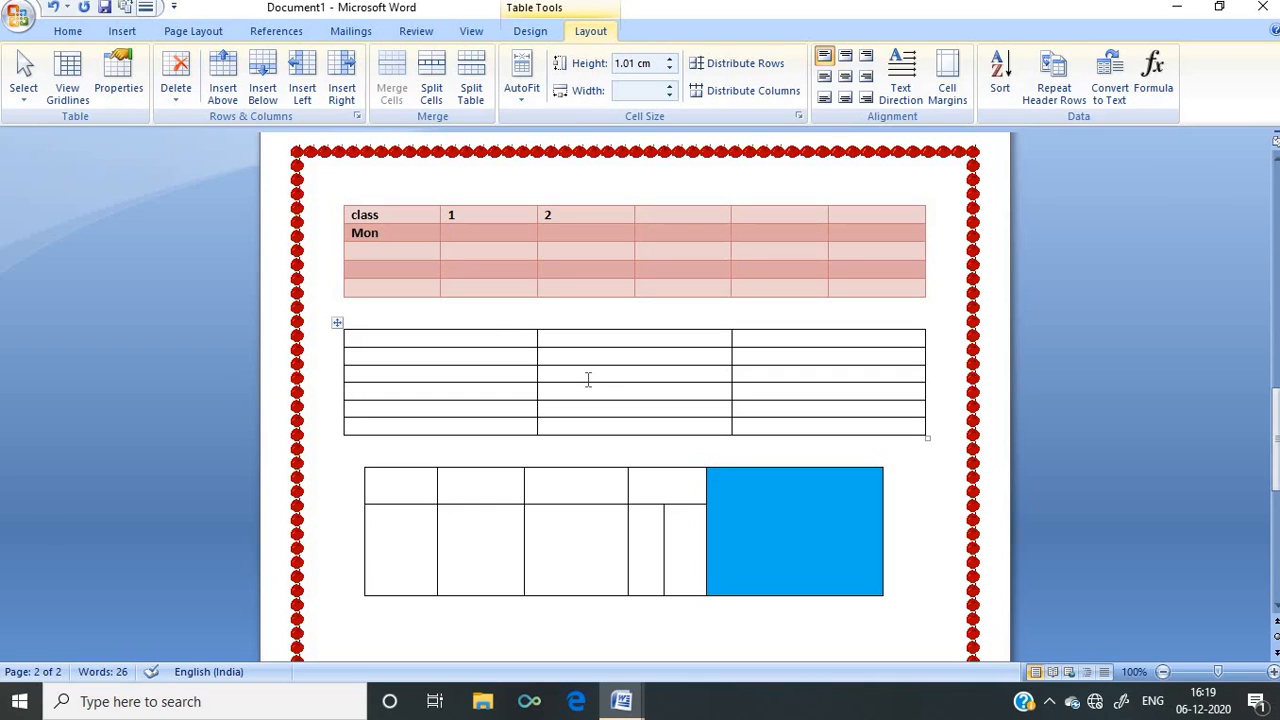
left_click(627, 714)
left_click(807, 629)
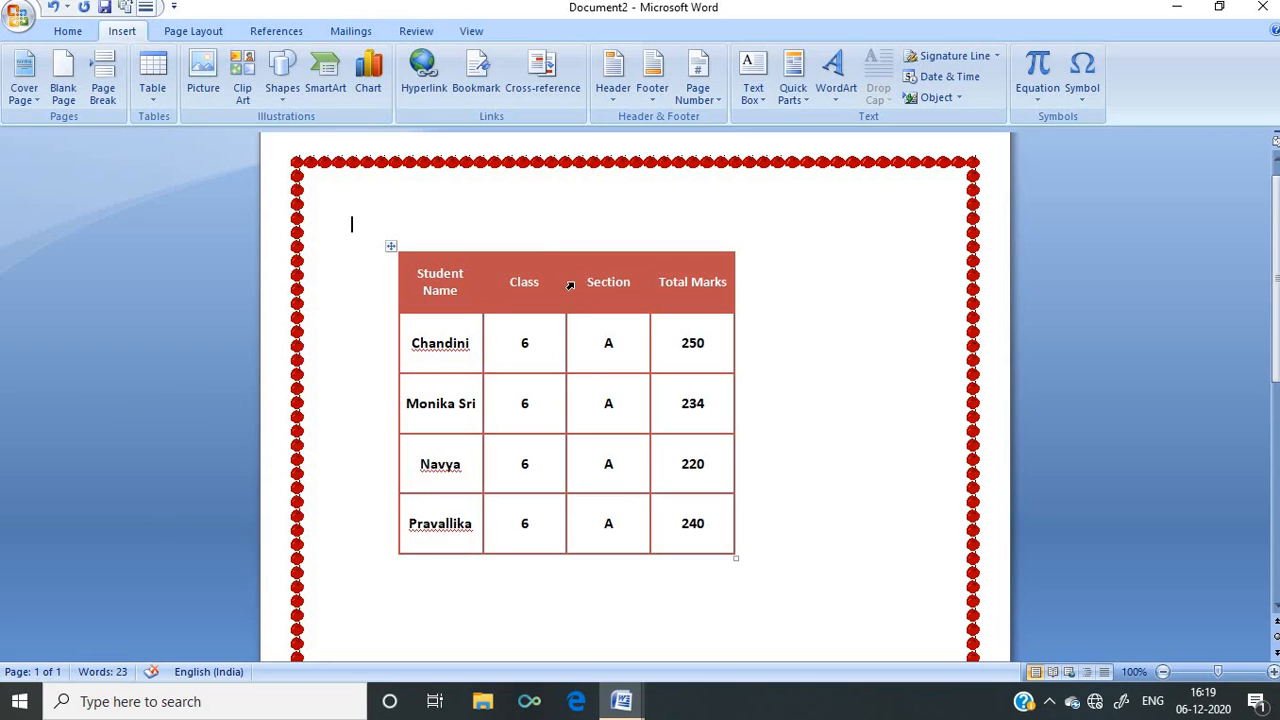
double_click(606, 282)
left_click(595, 340)
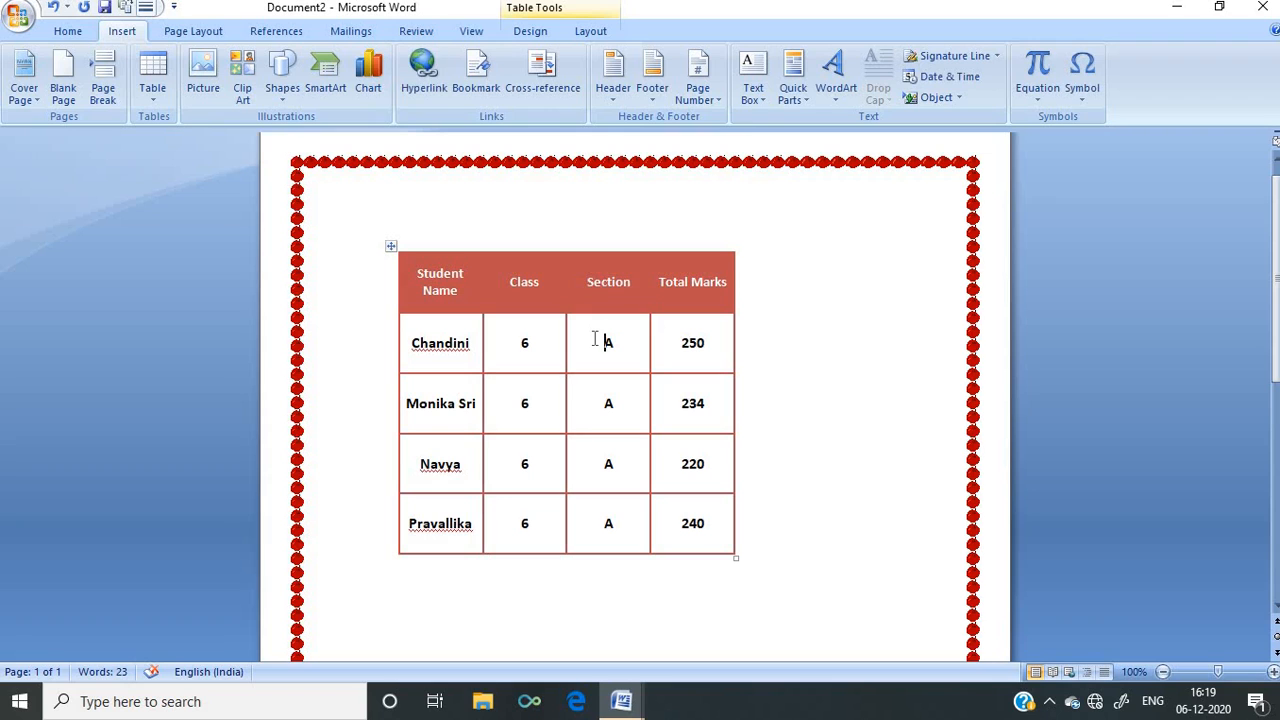
- Insert an empty row below the first student's row in the marks table
left_click(604, 36)
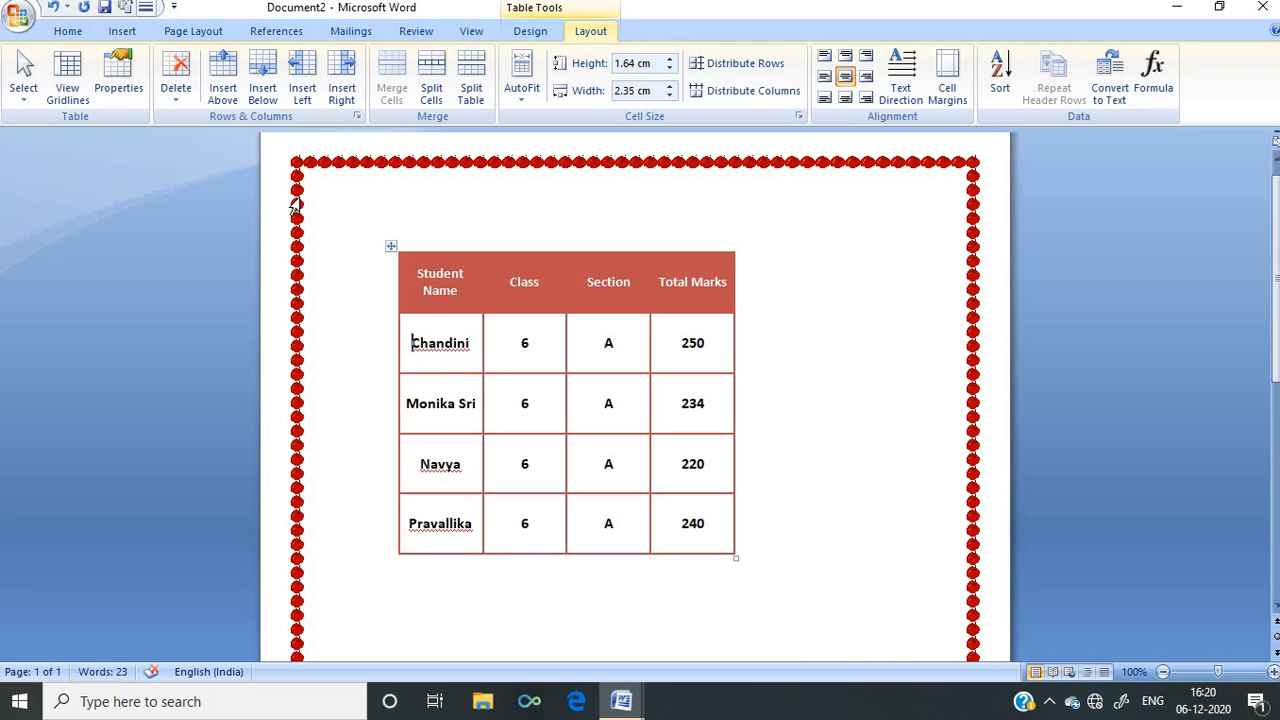
left_click(264, 80)
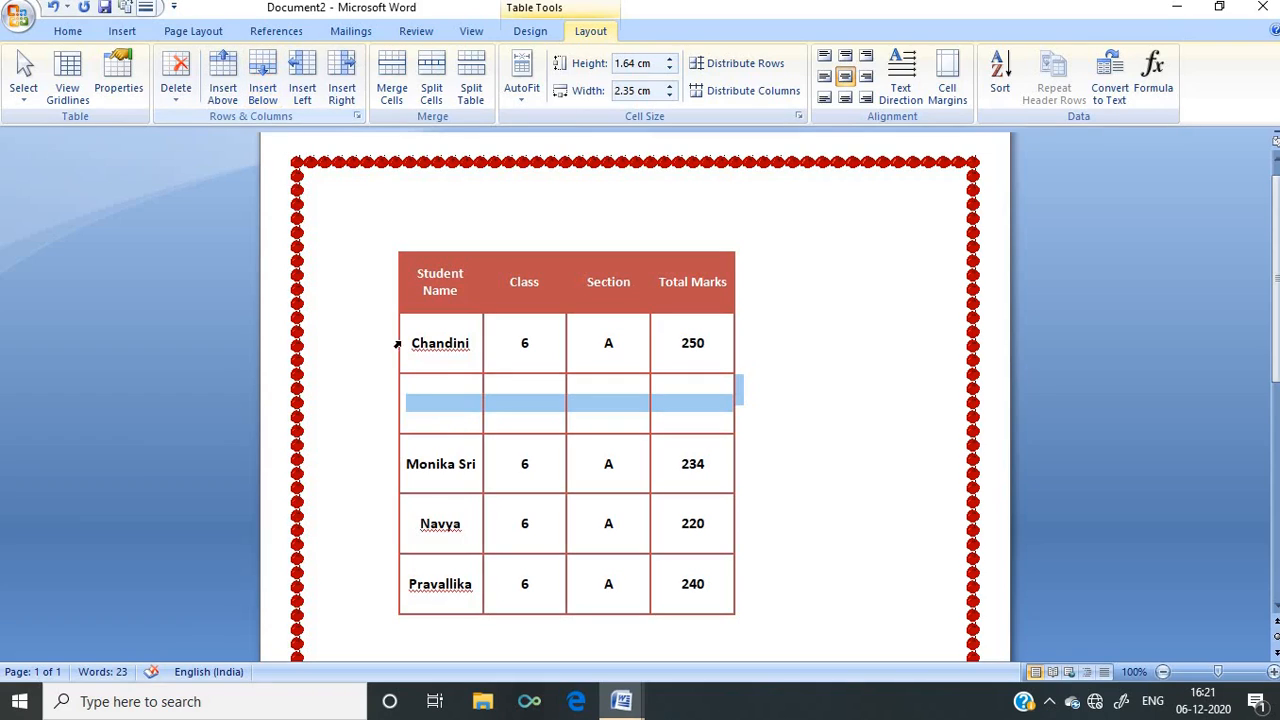
left_click(439, 410)
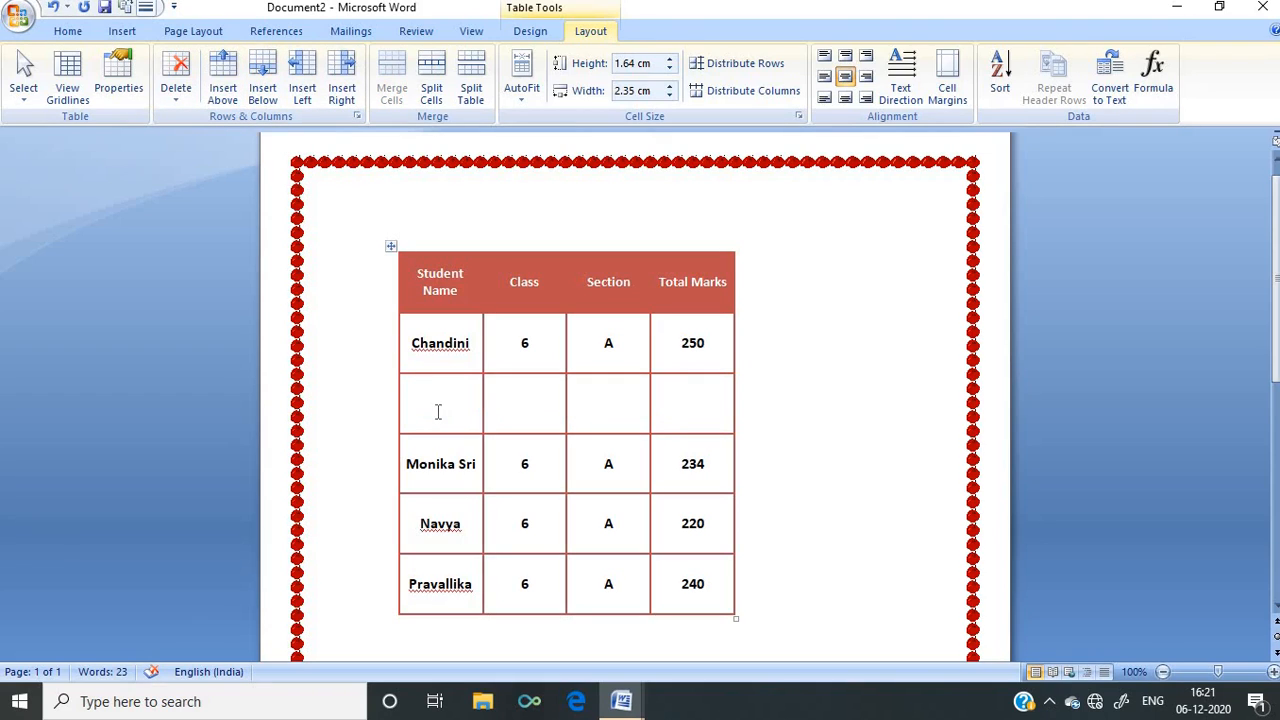
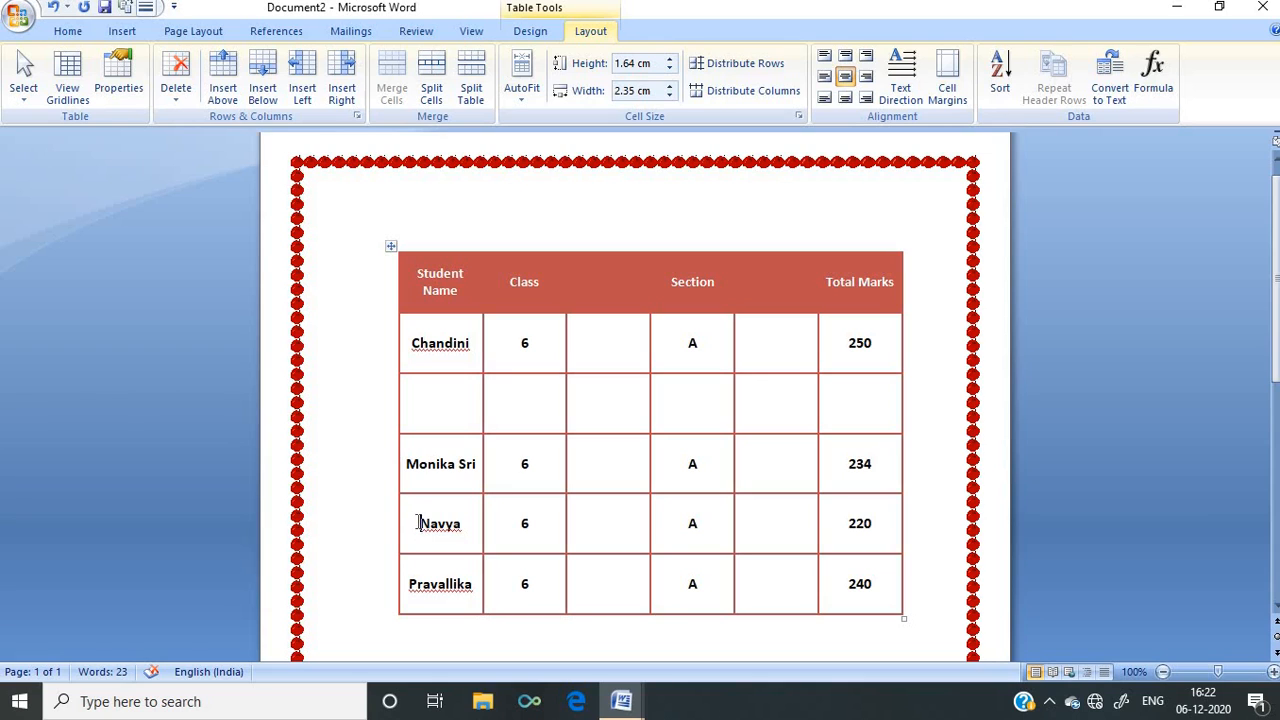
- Insert an empty row above the row with 220 total marks and place the cursor in its Student Name cell
left_click(225, 88)
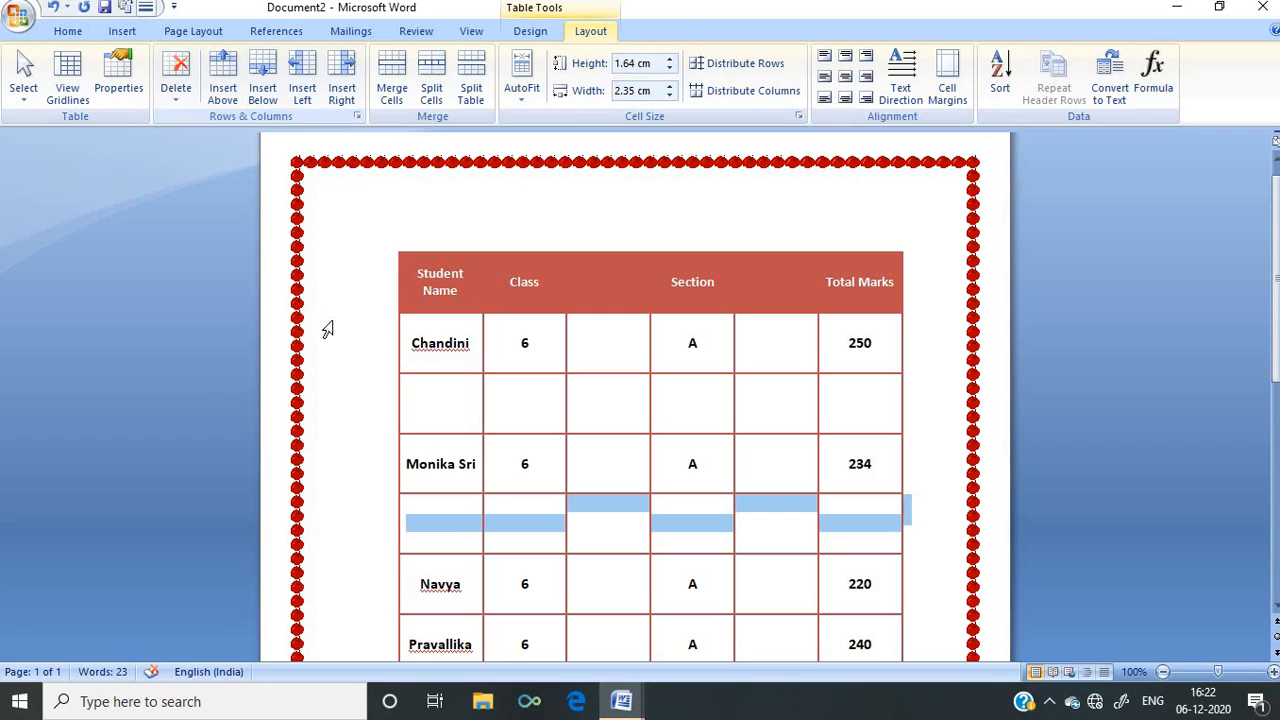
left_click(437, 525)
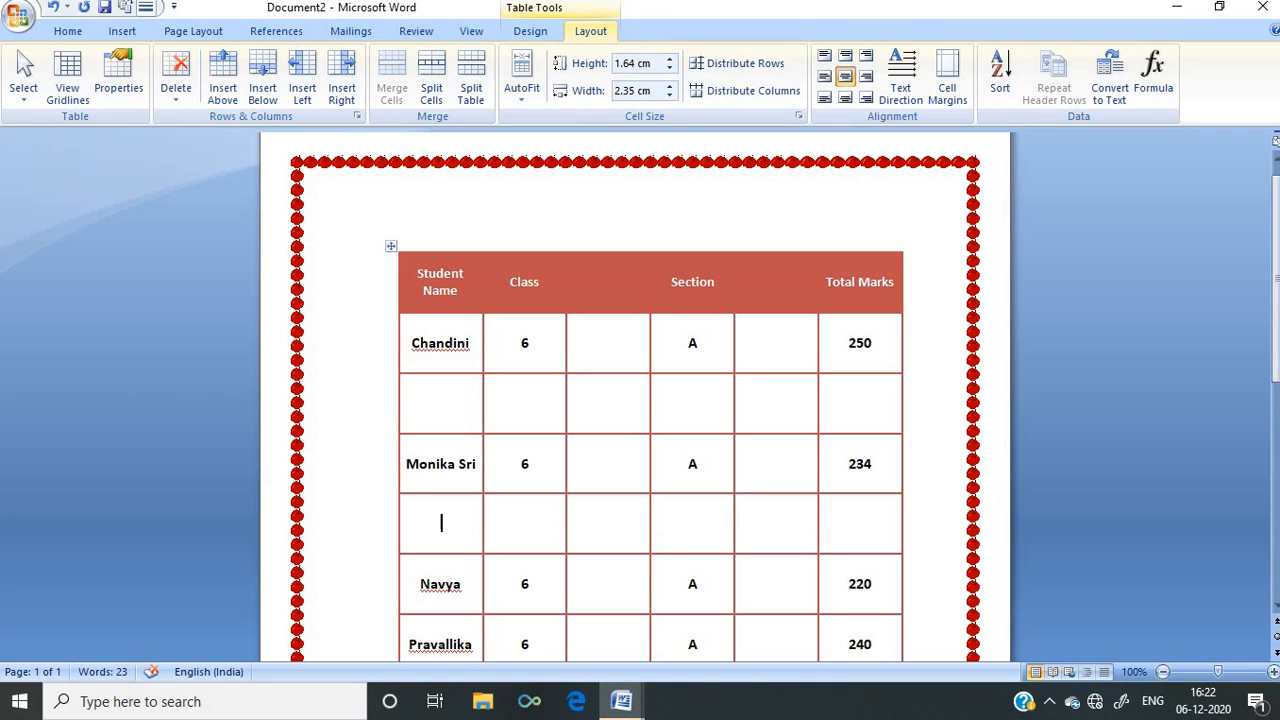
left_click(1276, 610)
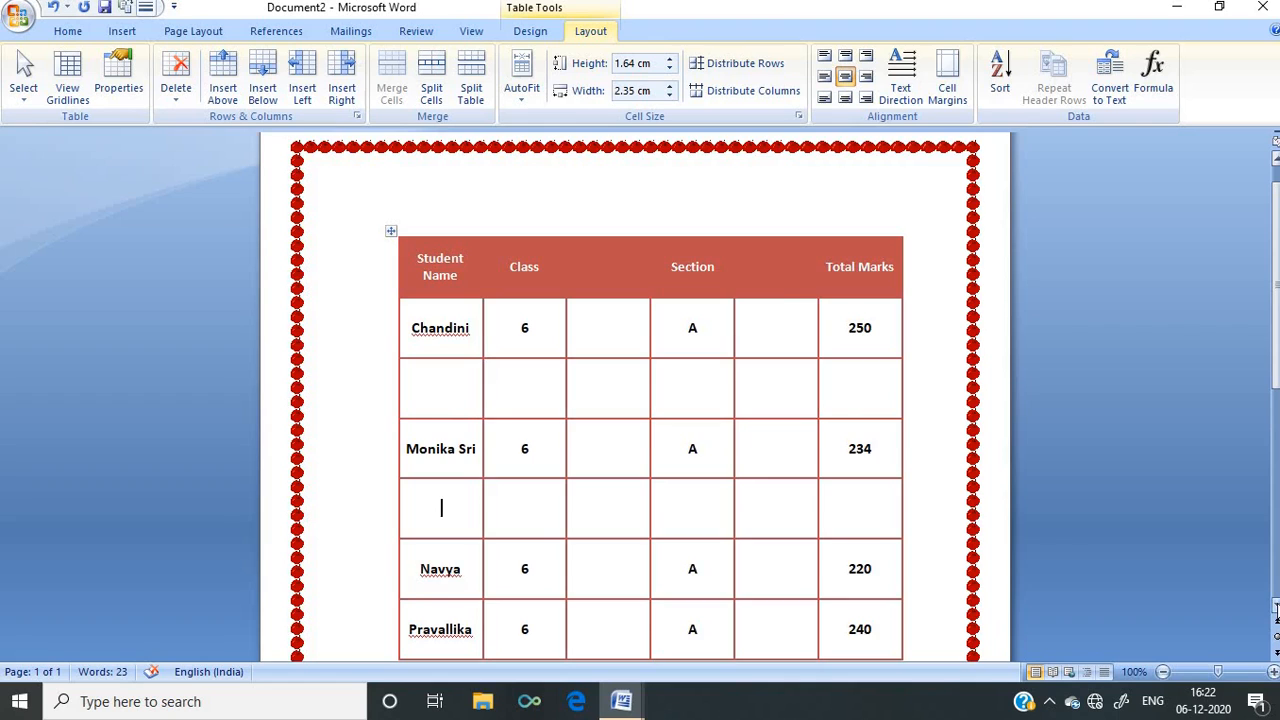
left_click(1276, 610)
left_click(1276, 610)
left_click(1276, 608)
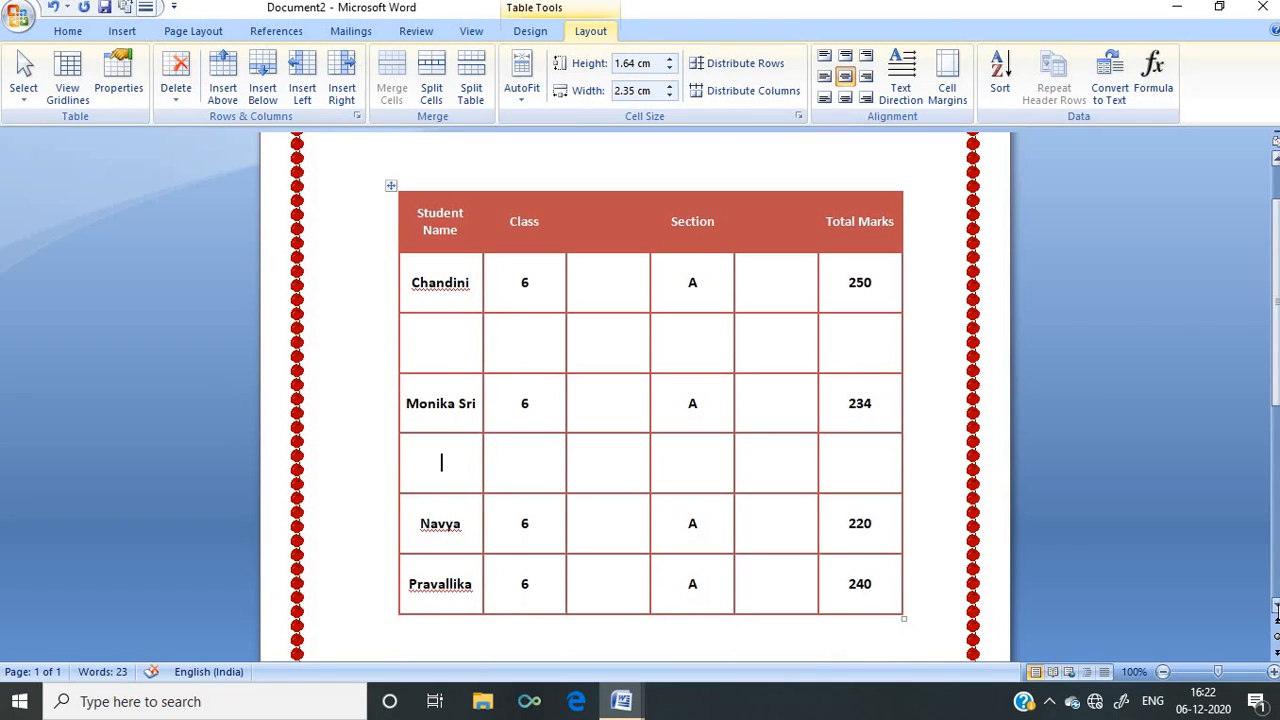
- Fill the new row with the student's name, class 6, section A and total marks 220
type("Srividya6")
key("BackSpace")
left_click(536, 461)
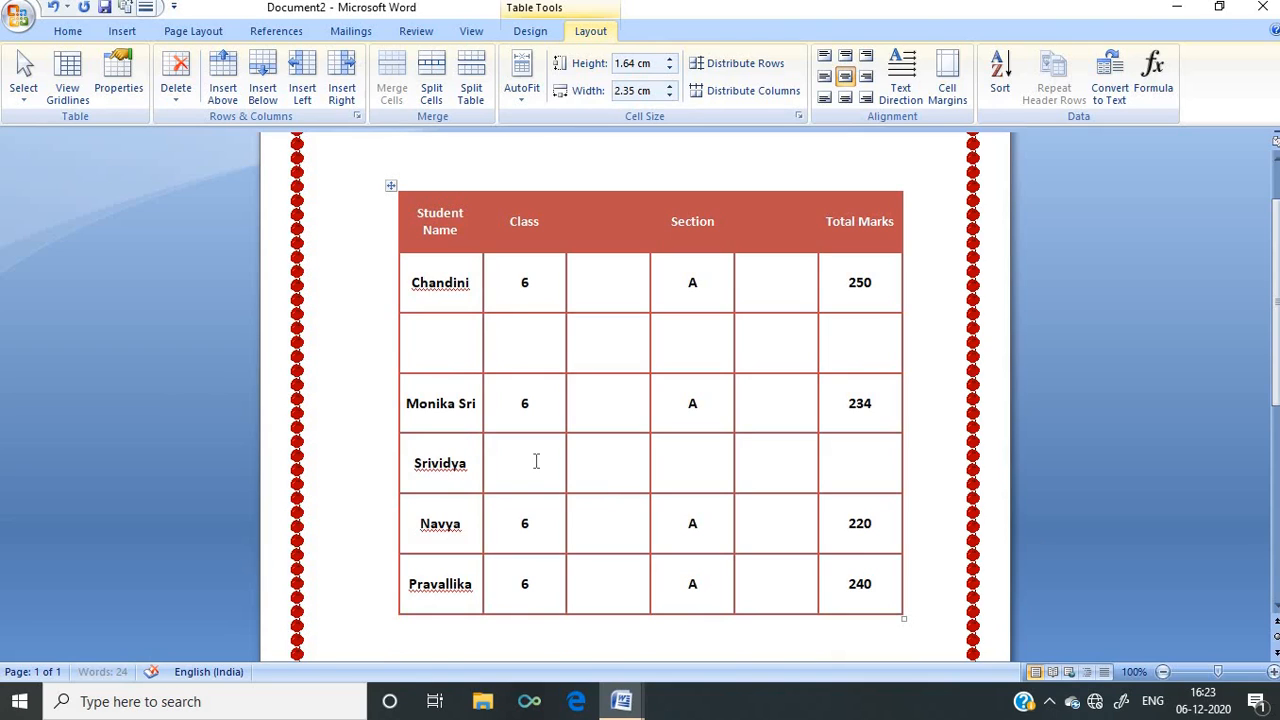
type("6")
key("Tab")
key("Tab")
type("A")
key("Tab")
key("Tab")
type("220")
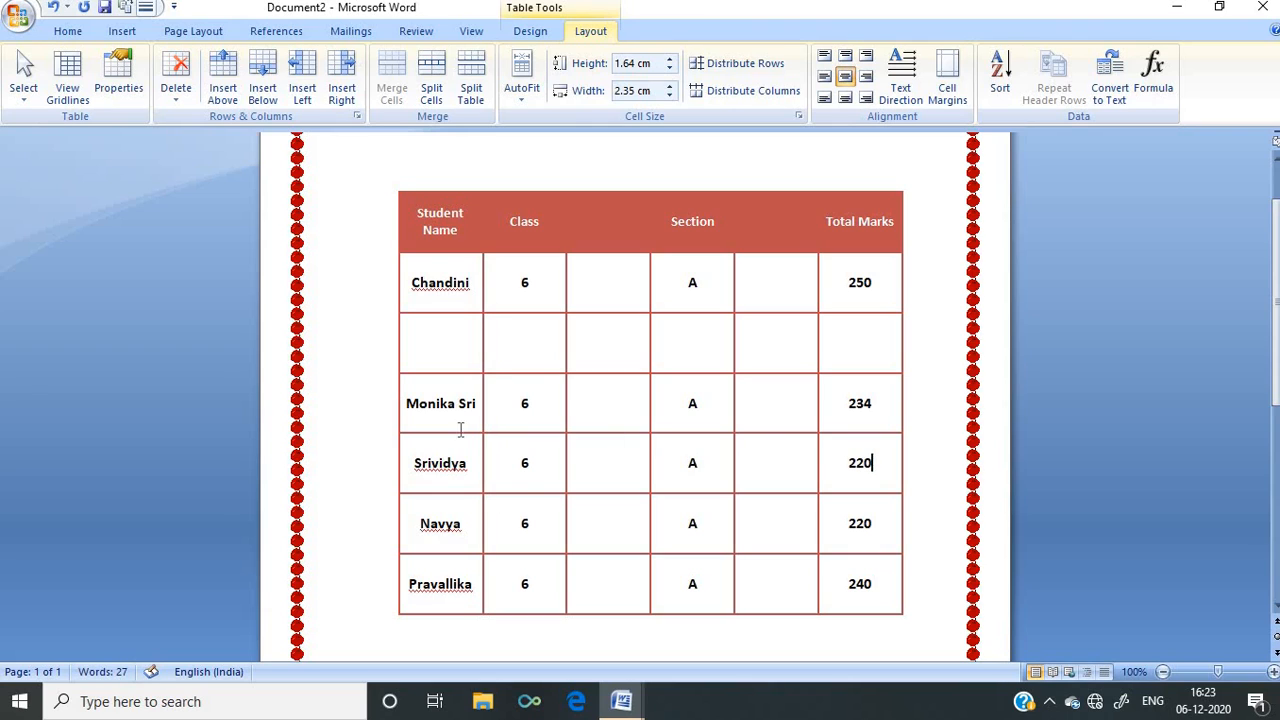
- Delete the empty row below the first student's row in the marks table
left_click(438, 331)
left_click(604, 344)
left_click(180, 108)
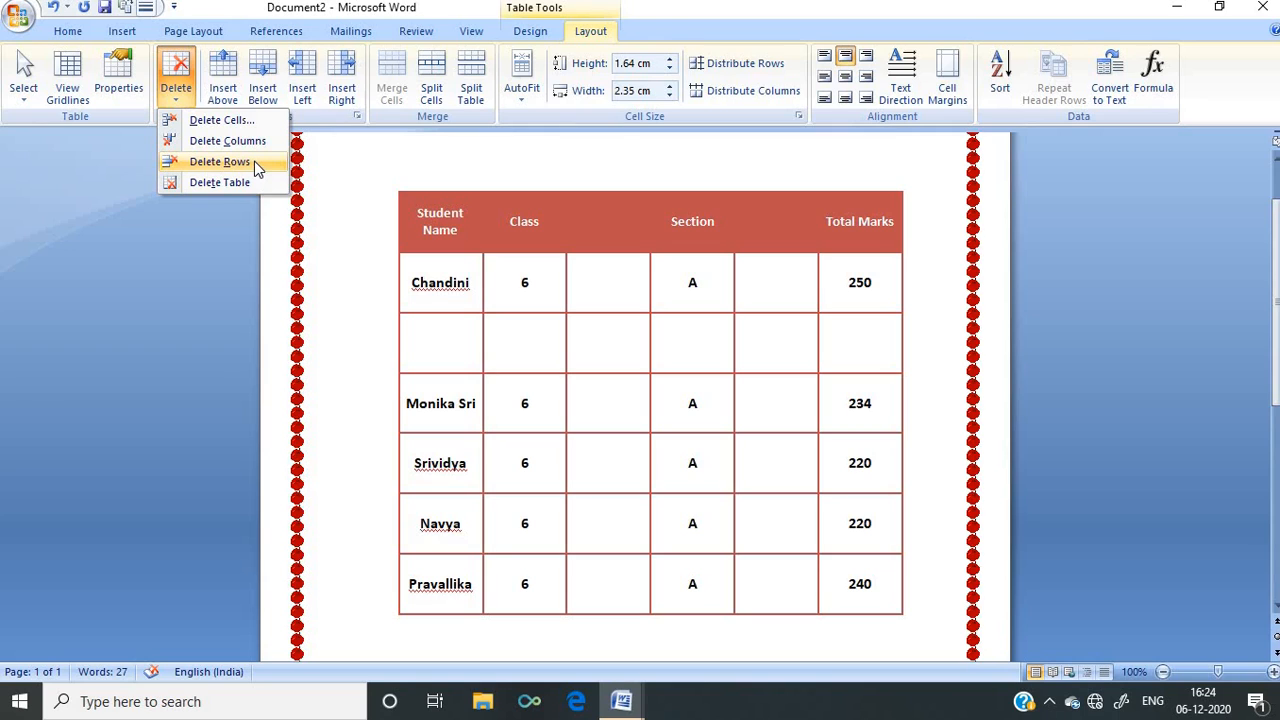
left_click(220, 161)
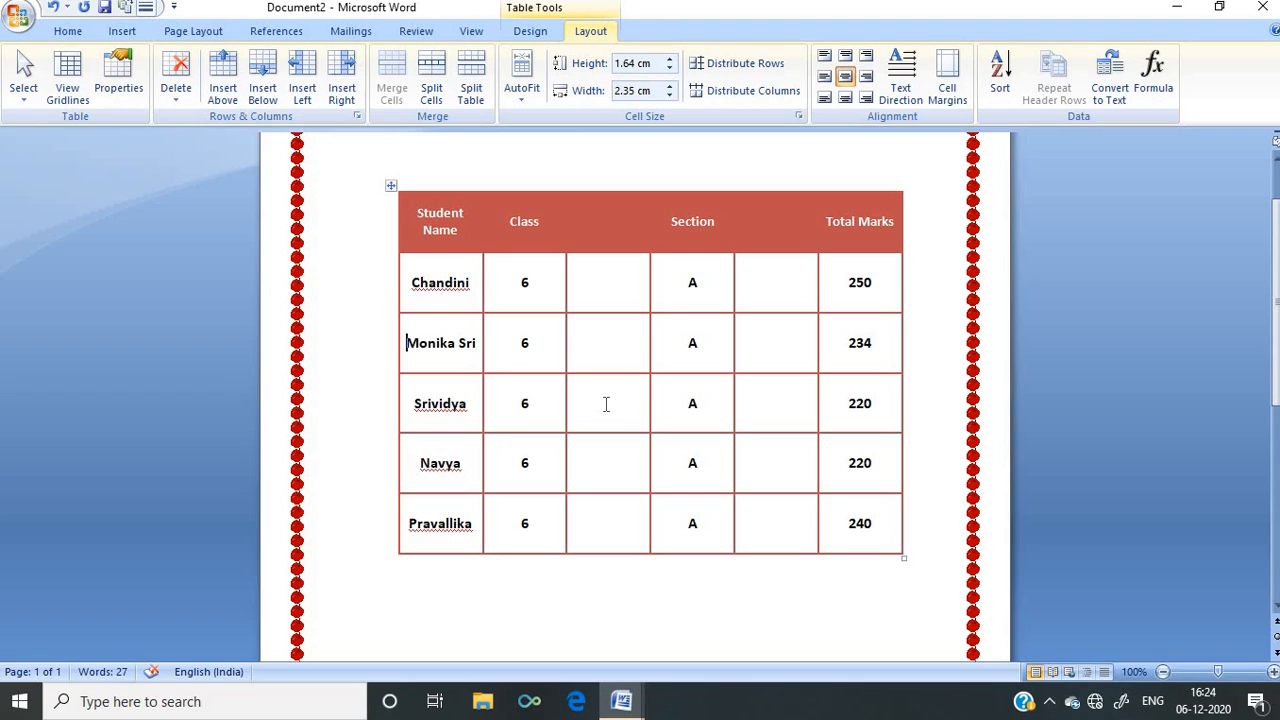
- Delete the two empty columns on either side of the Section column
left_click(606, 404)
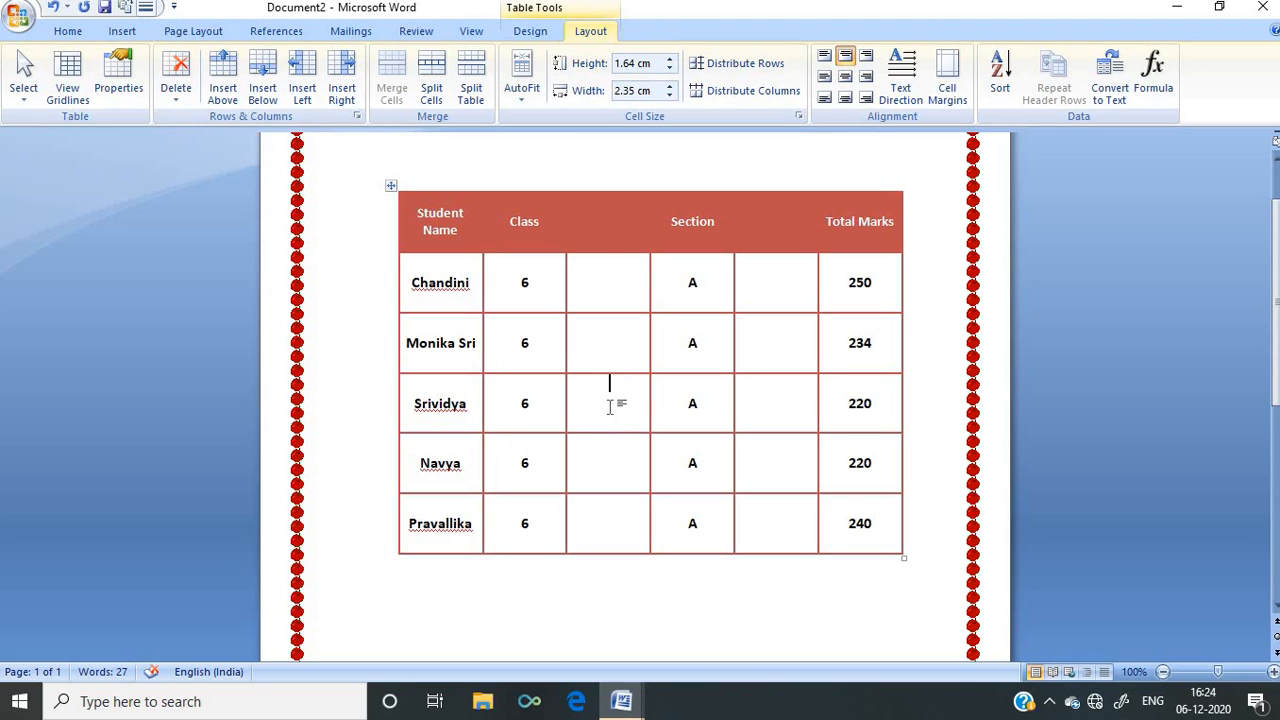
left_click(178, 106)
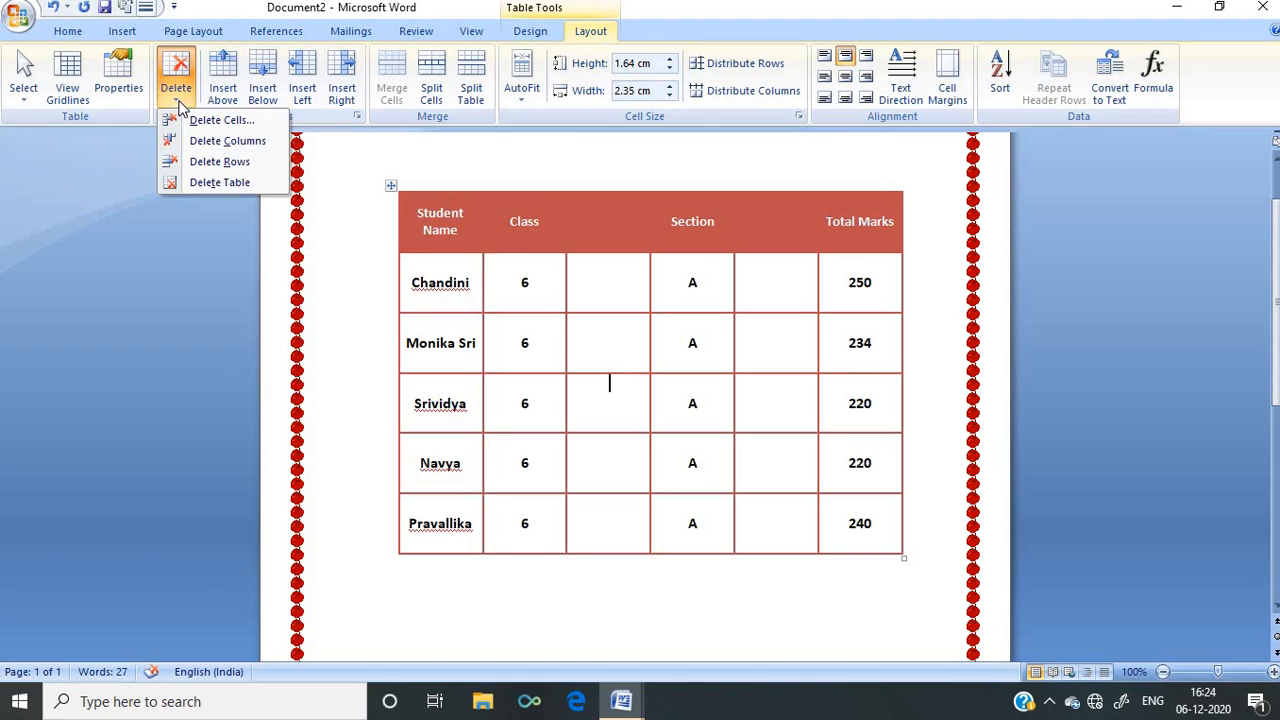
left_click(272, 145)
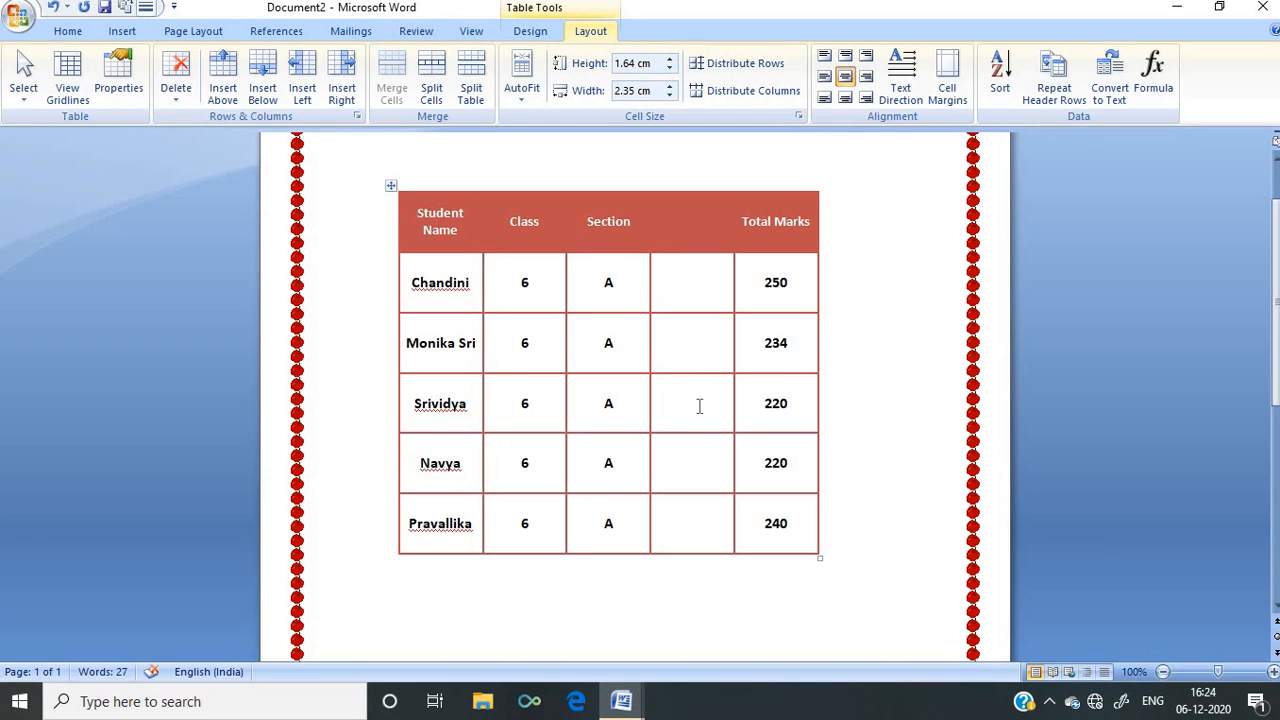
left_click(176, 104)
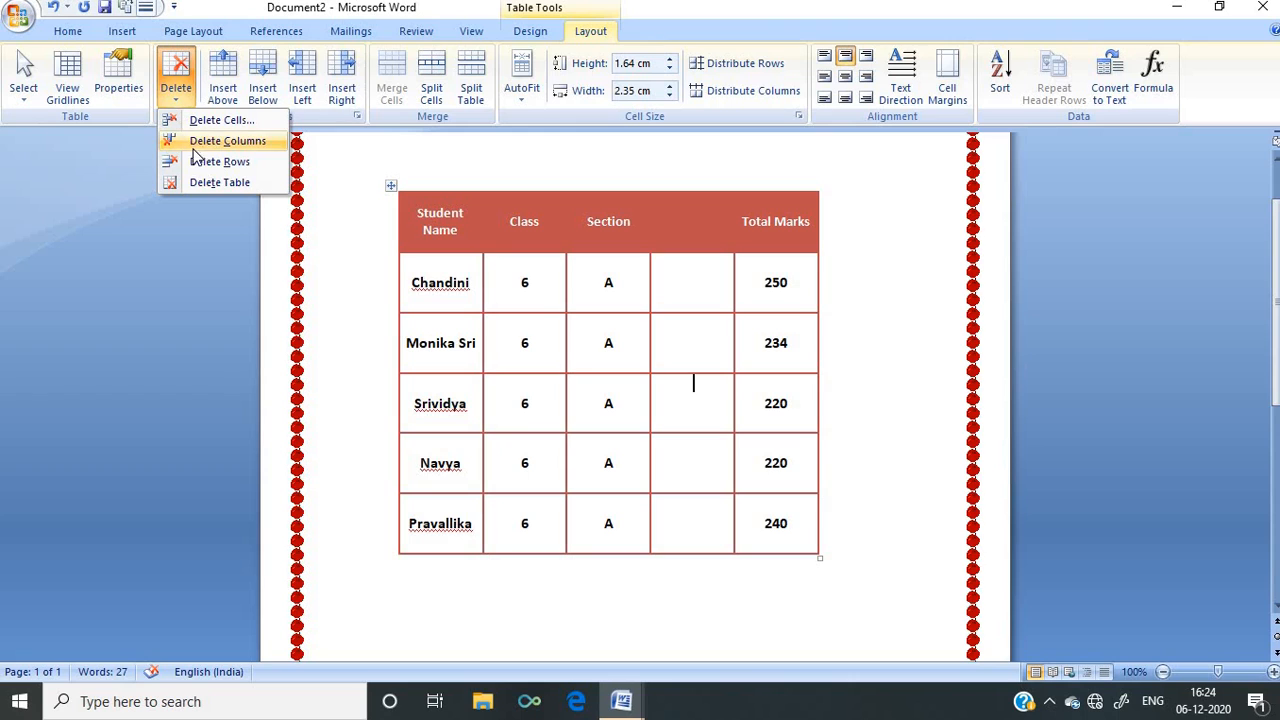
left_click(199, 142)
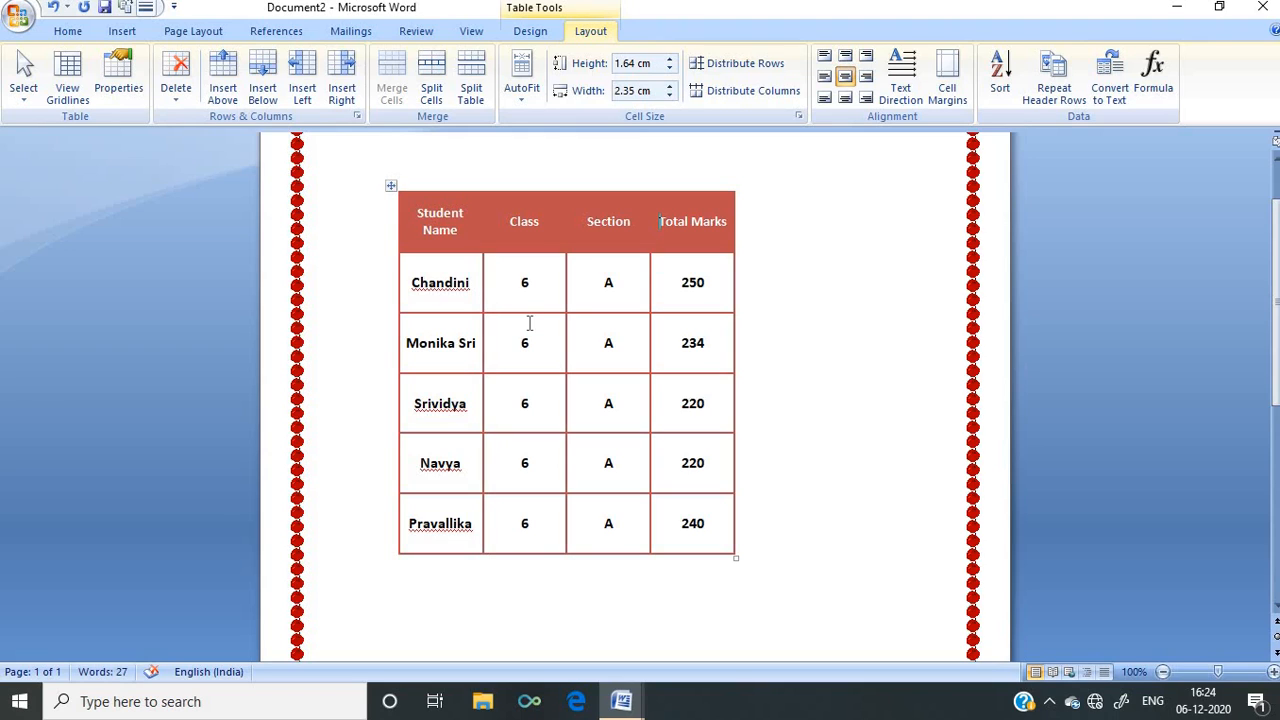
- Reduce the height of the fourth student's row, just above the row with 240 total marks, to 0.8 cm
left_click(546, 360)
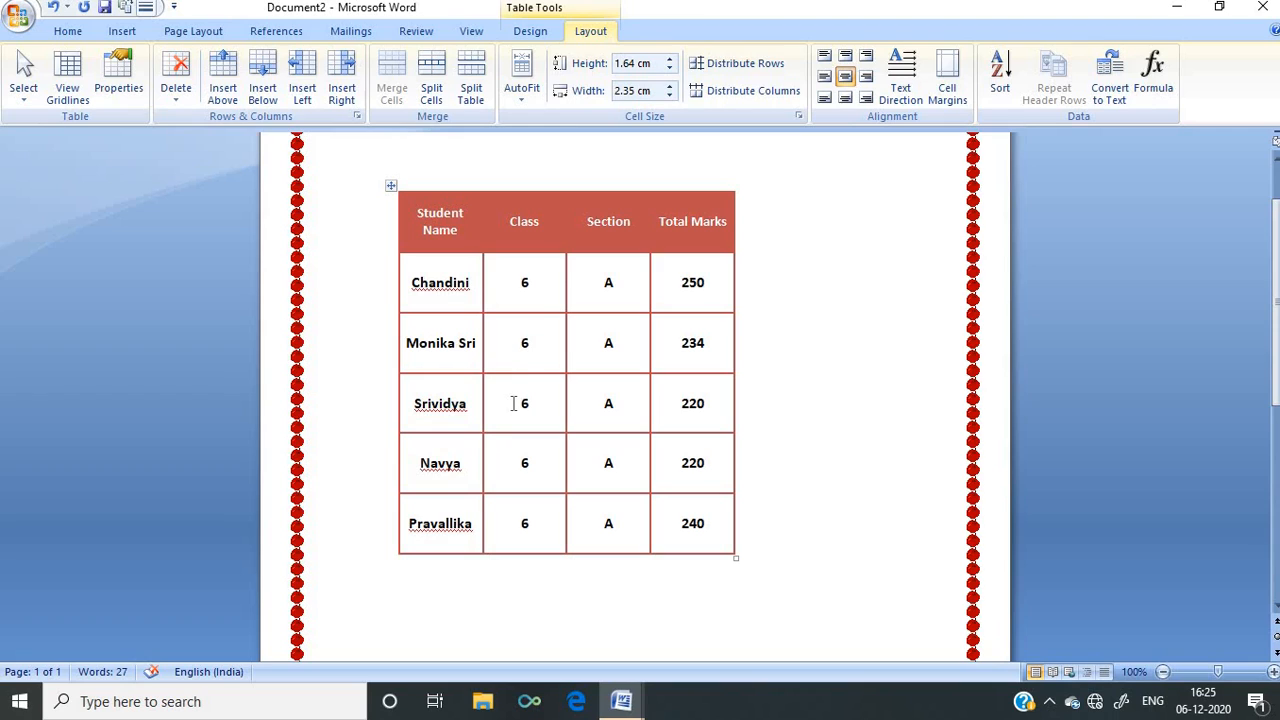
left_click(519, 460)
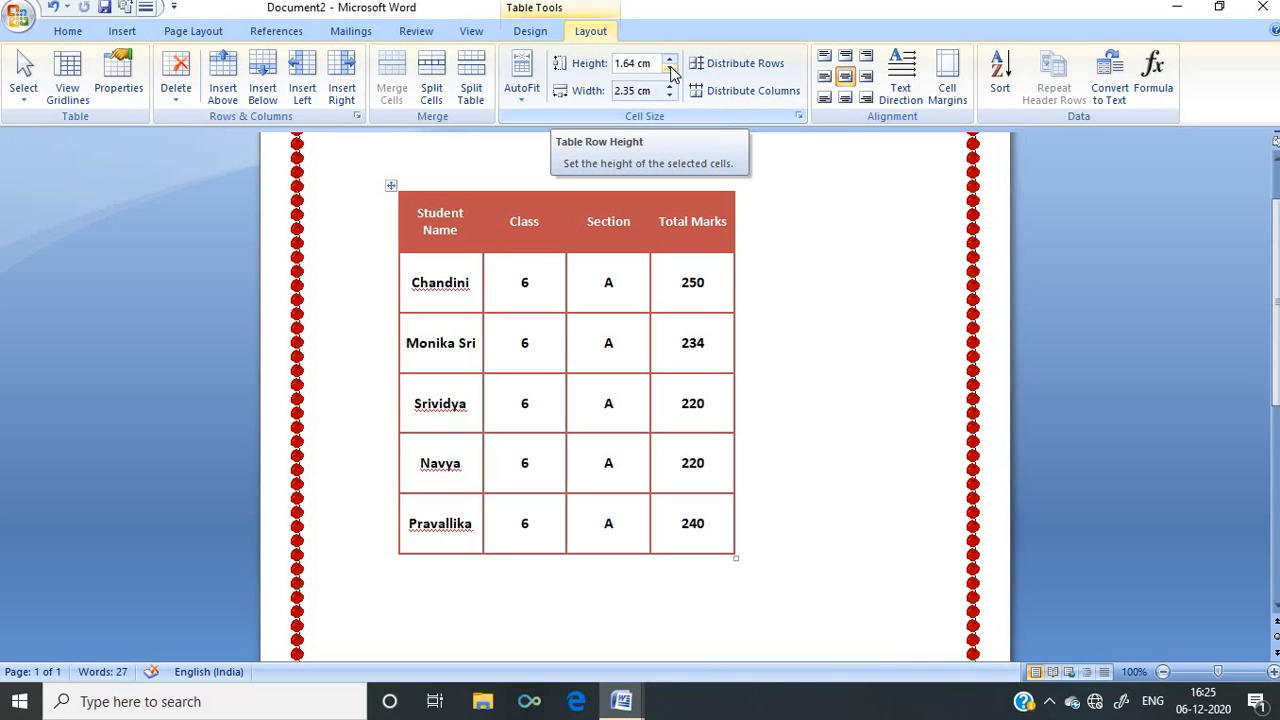
left_click(670, 71)
left_click(670, 71)
left_click(670, 71)
left_click(670, 71)
left_click(670, 71)
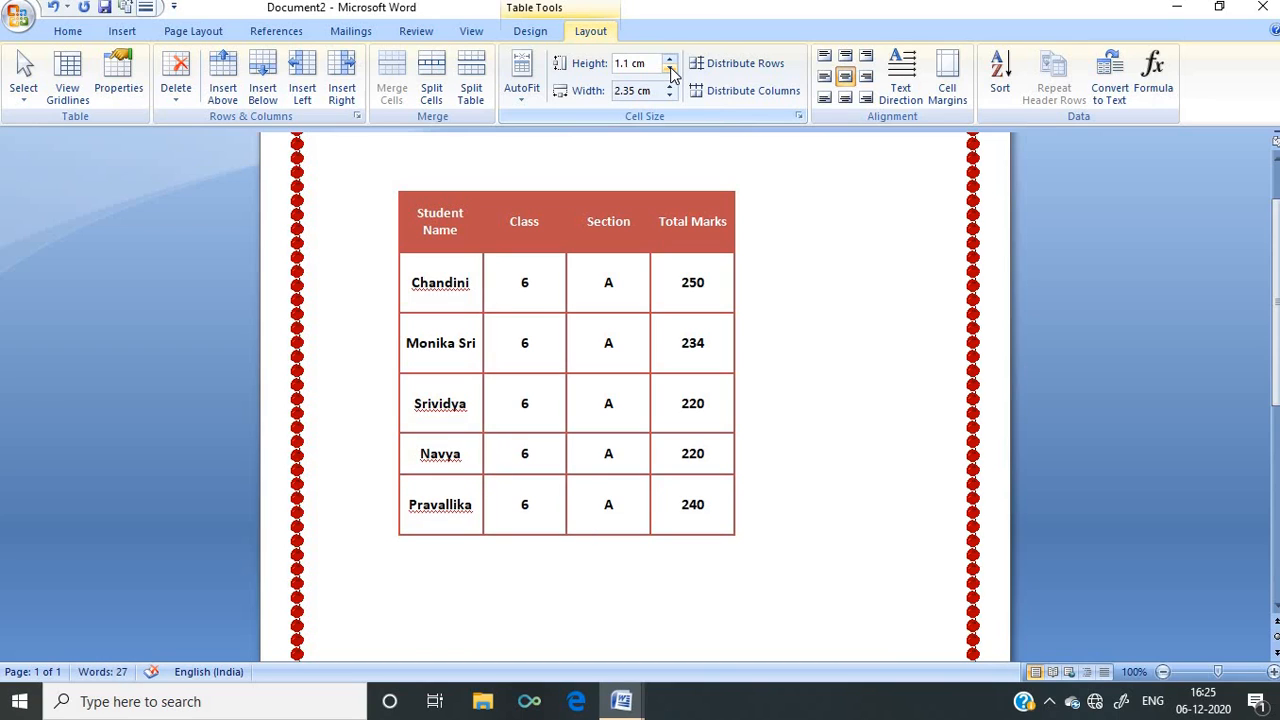
left_click(670, 71)
left_click(670, 71)
left_click(670, 71)
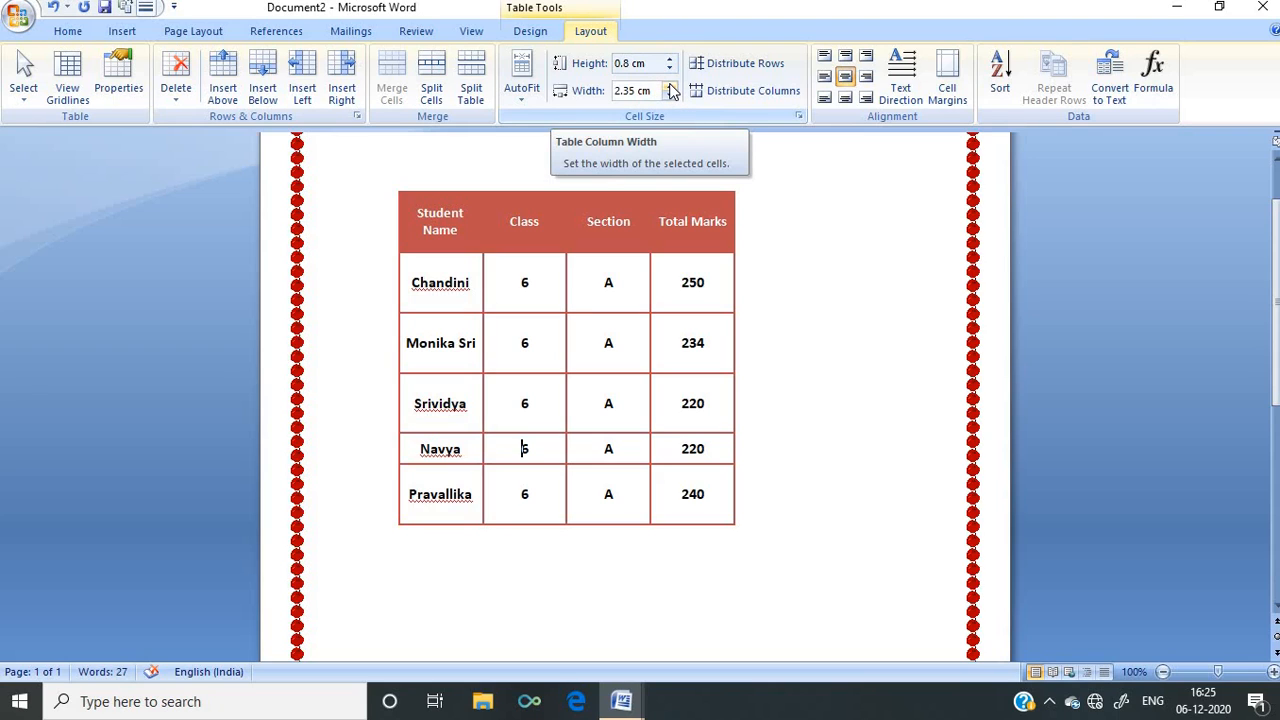
- Widen the Class column of the marks table to 5.3 cm
left_click(670, 87)
left_click(670, 87)
left_click(670, 87)
left_click(670, 87)
left_click(670, 87)
left_click(670, 87)
left_click(670, 87)
left_click(670, 87)
left_click(670, 87)
left_click(670, 87)
left_click(670, 87)
left_click(670, 87)
left_click(670, 87)
left_click(670, 87)
left_click(670, 87)
left_click(670, 87)
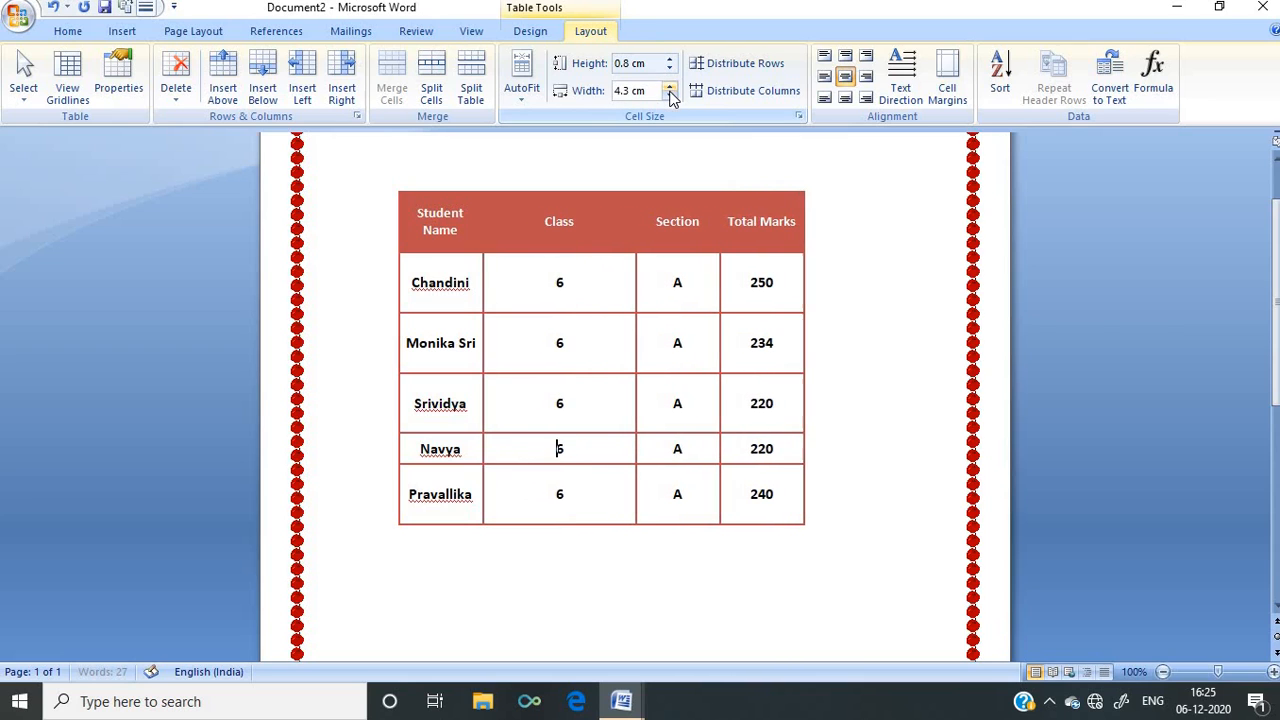
left_click(670, 88)
left_click(670, 88)
left_click(670, 88)
left_click(670, 88)
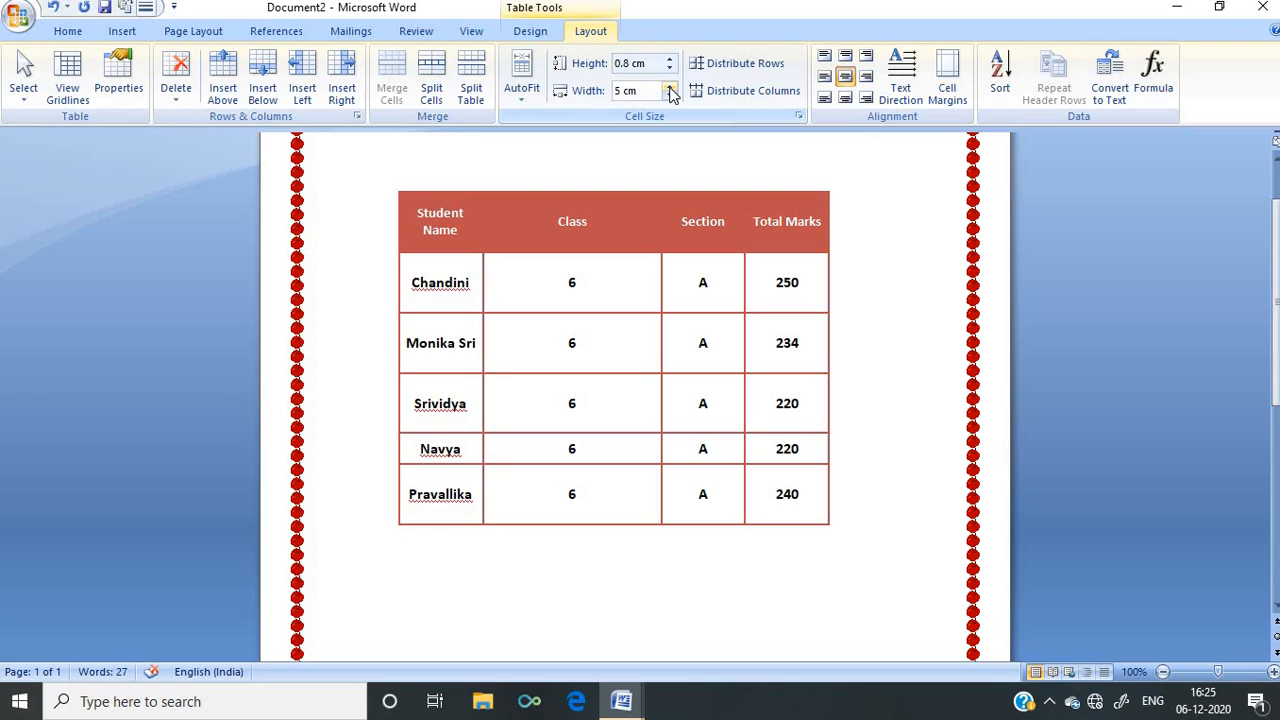
left_click(670, 88)
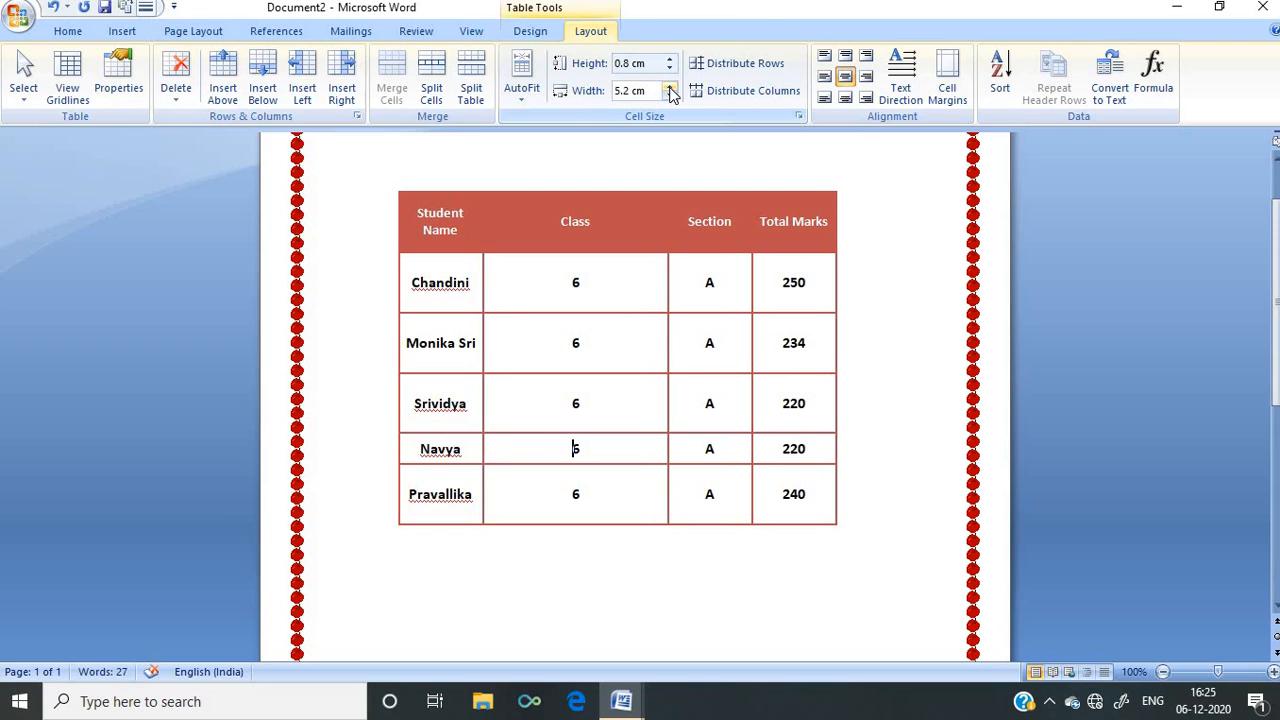
left_click(670, 88)
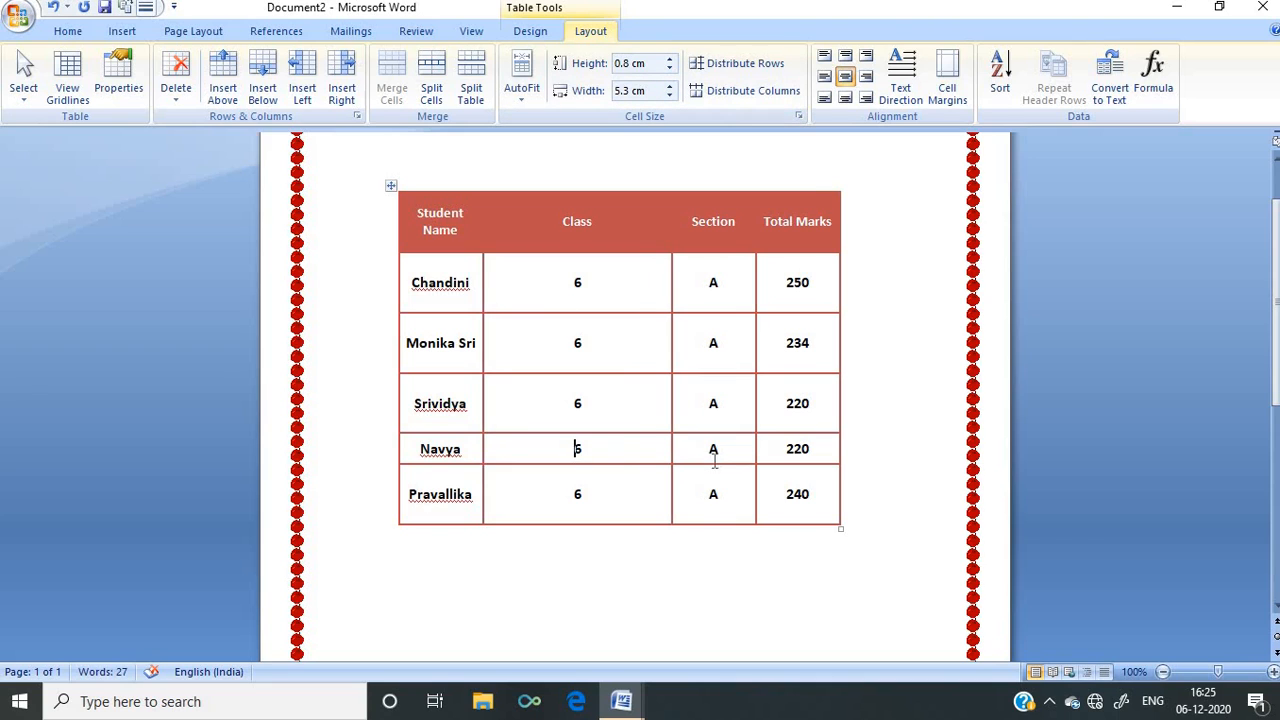
- Reduce the height of the third student's row in the marks table to 1.3 cm
left_click(463, 450)
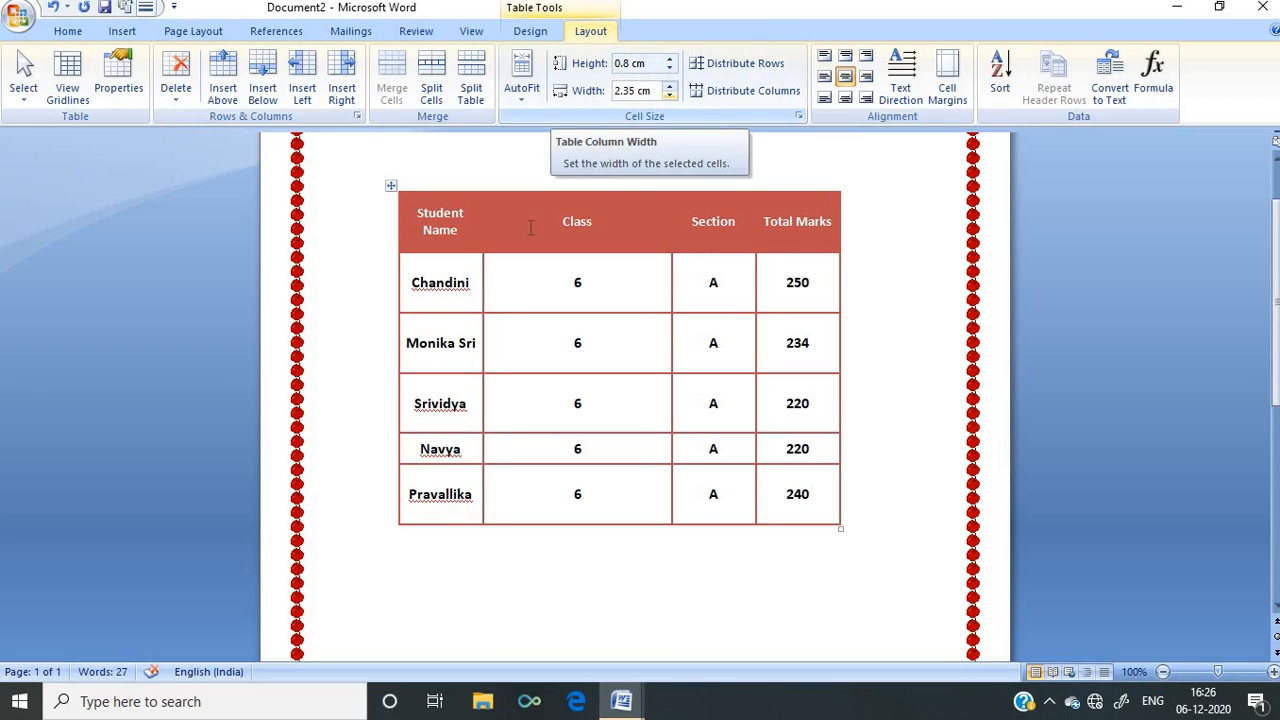
left_click(788, 402)
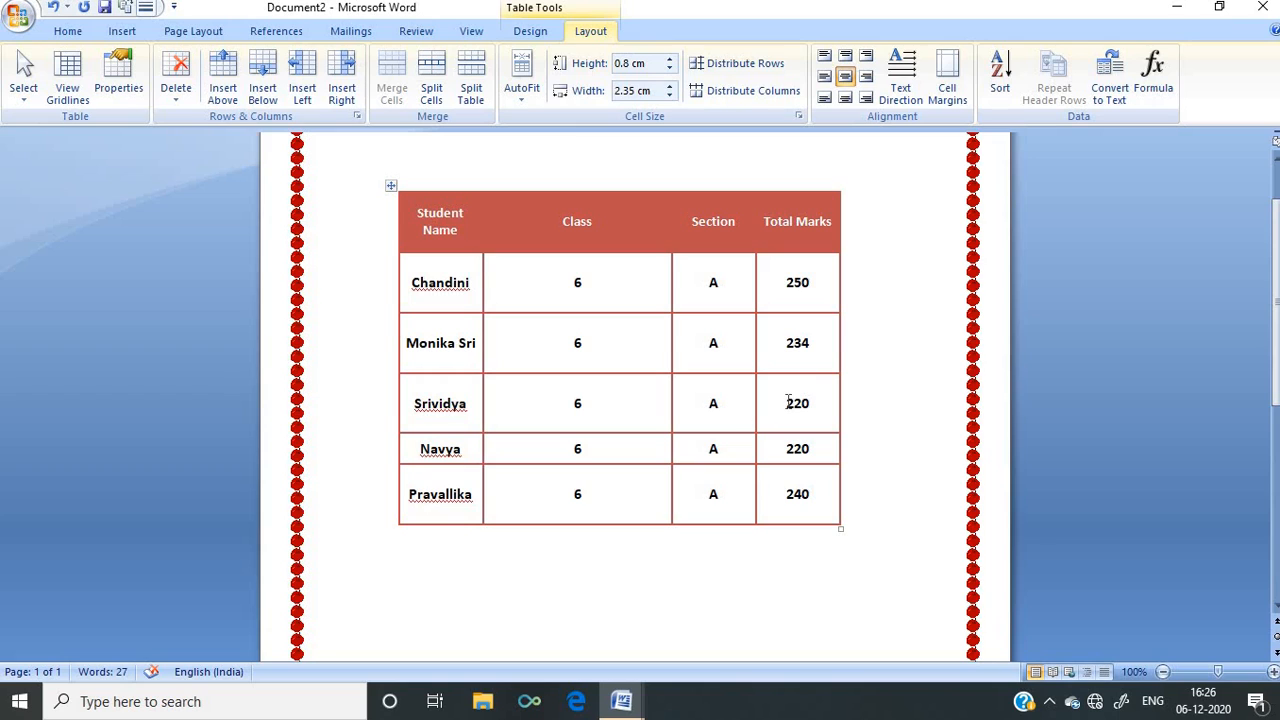
left_click(671, 67)
left_click(671, 67)
left_click(671, 67)
left_click(671, 67)
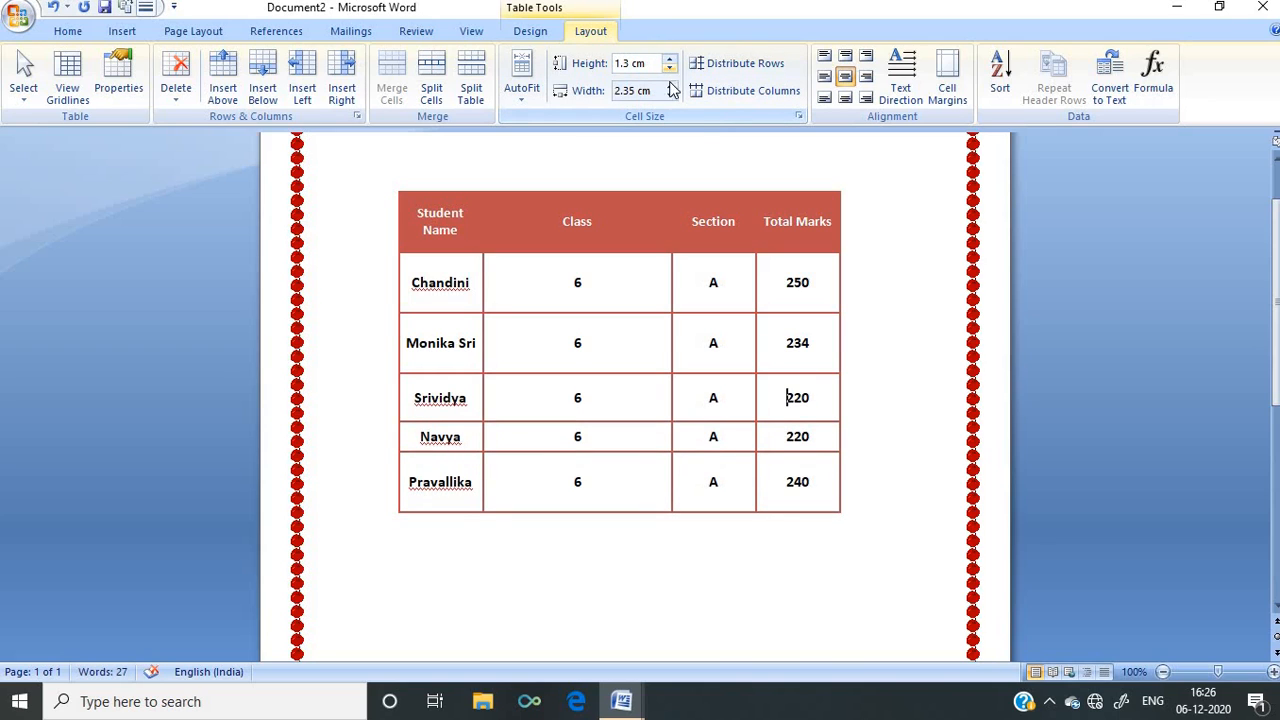
- Widen the Total Marks column to 3 cm
left_click(788, 282)
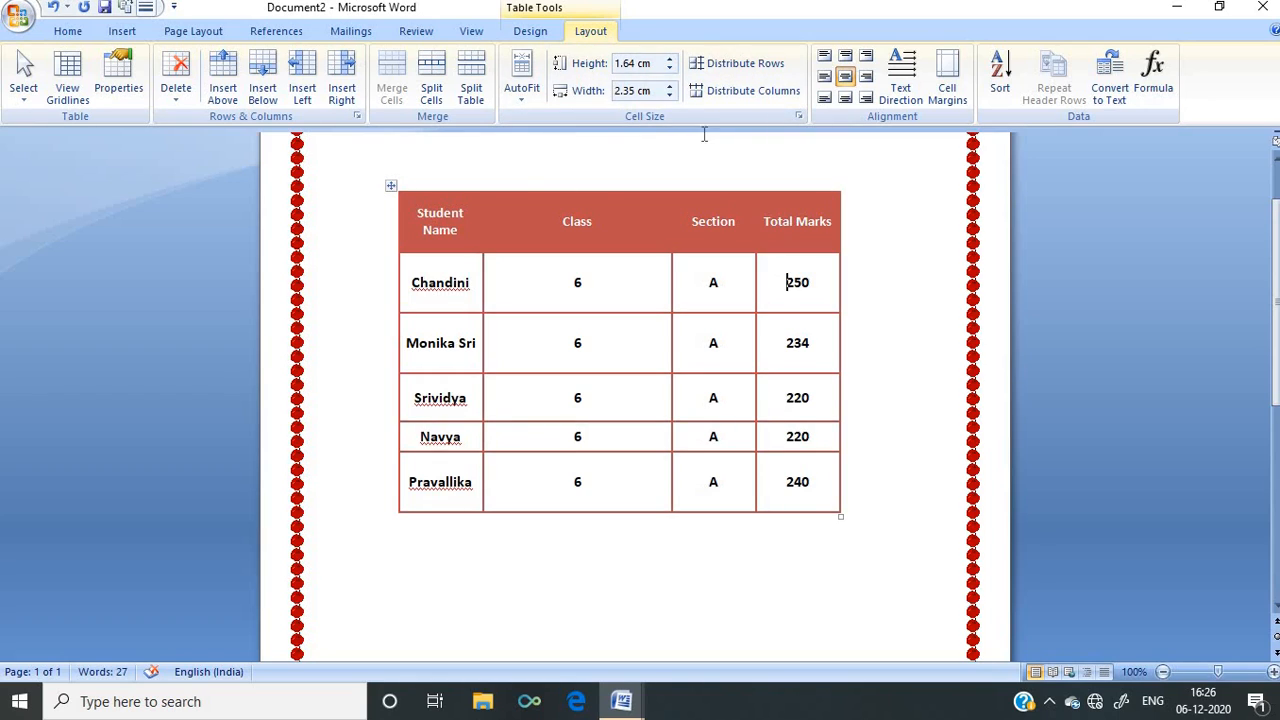
left_click(669, 86)
left_click(669, 86)
left_click(669, 86)
left_click(669, 86)
left_click(669, 86)
left_click(669, 86)
left_click(669, 86)
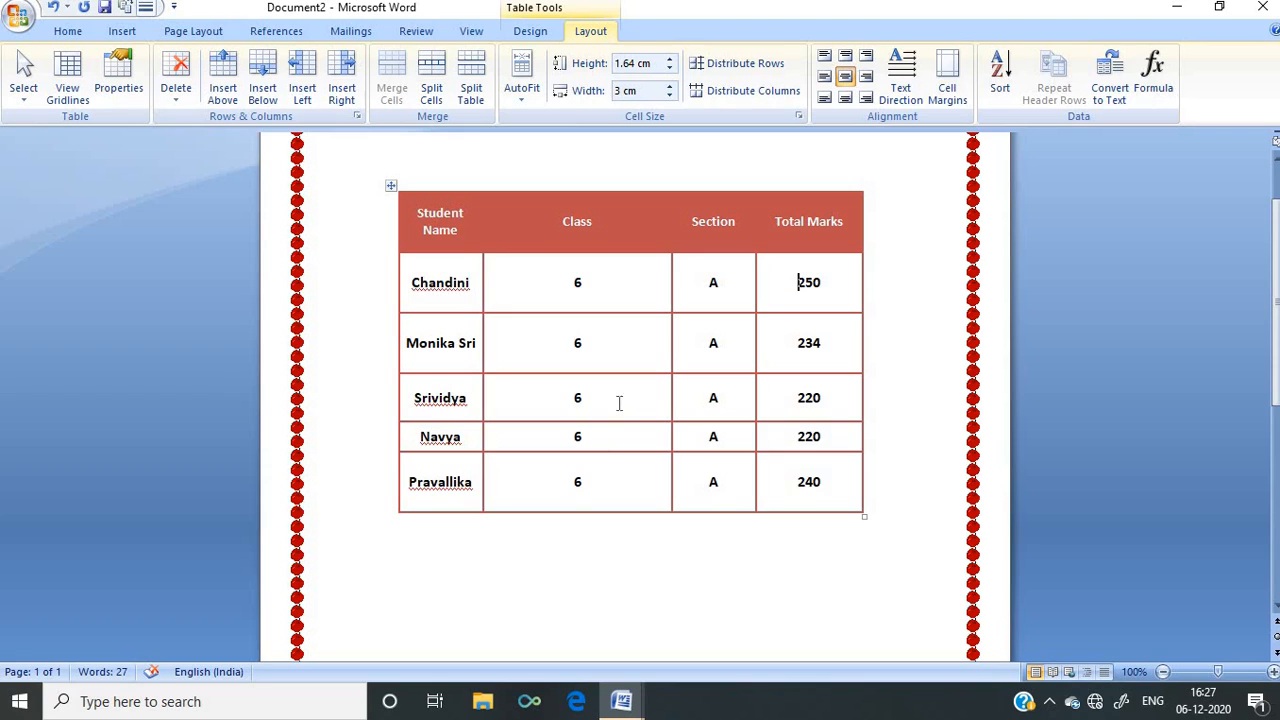
- Distribute the table's rows to equal heights and its columns to equal widths, then place the cursor in the first student's Class cell
left_click(739, 62)
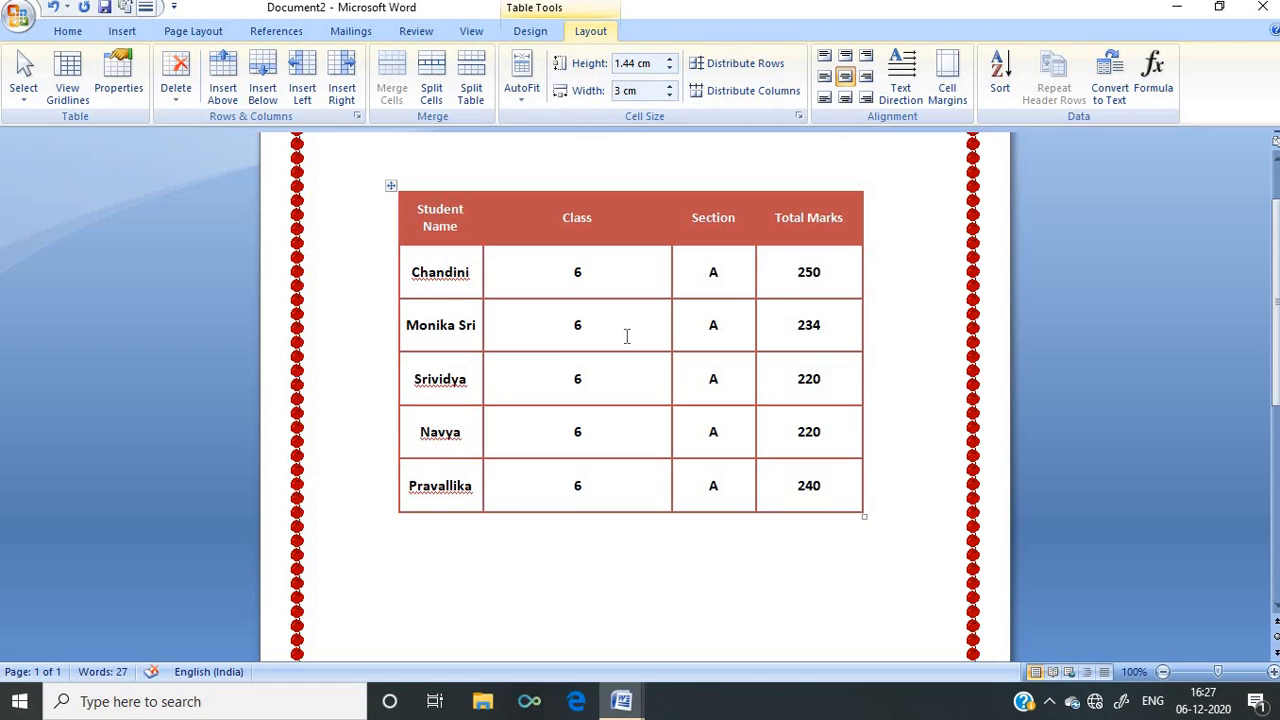
left_click(730, 91)
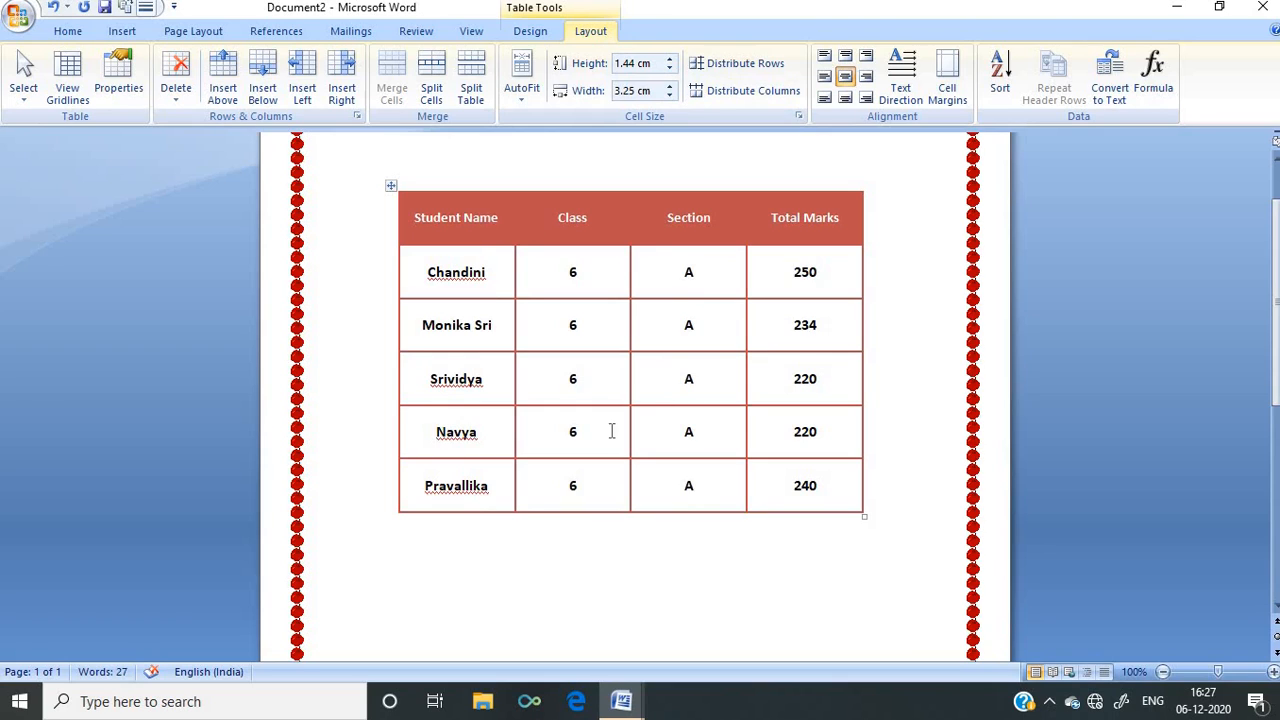
left_click(491, 273)
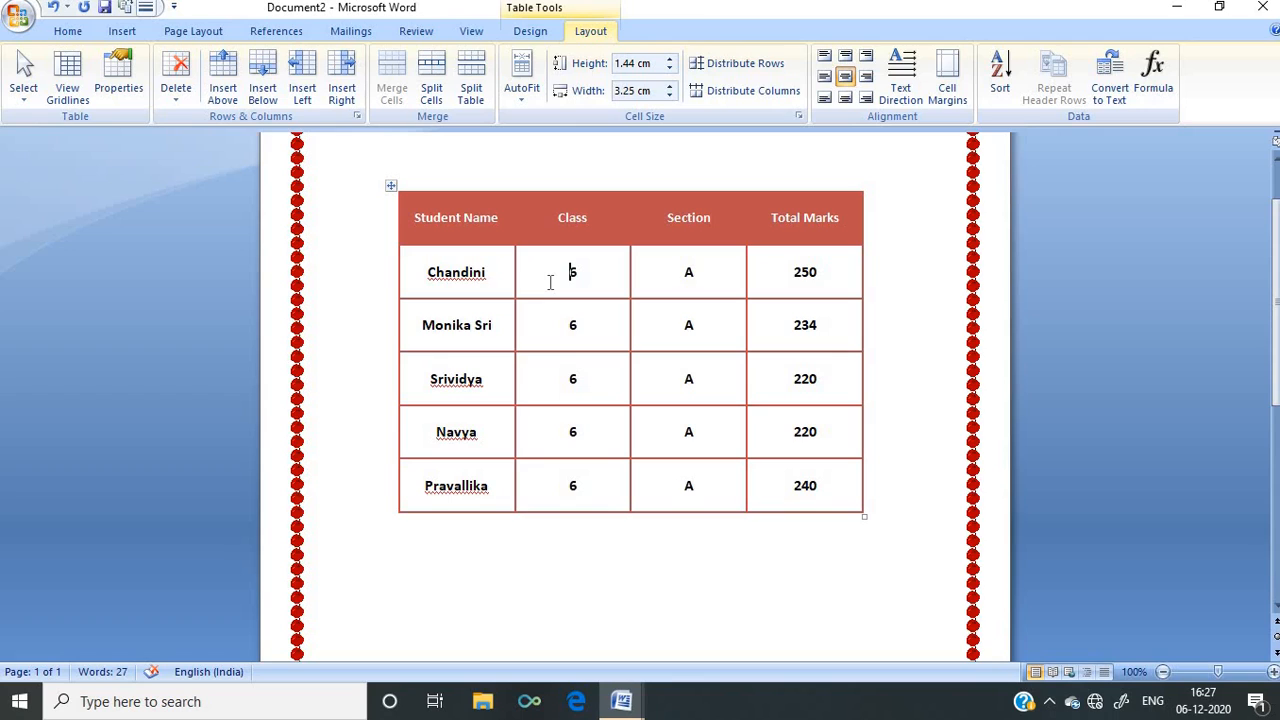